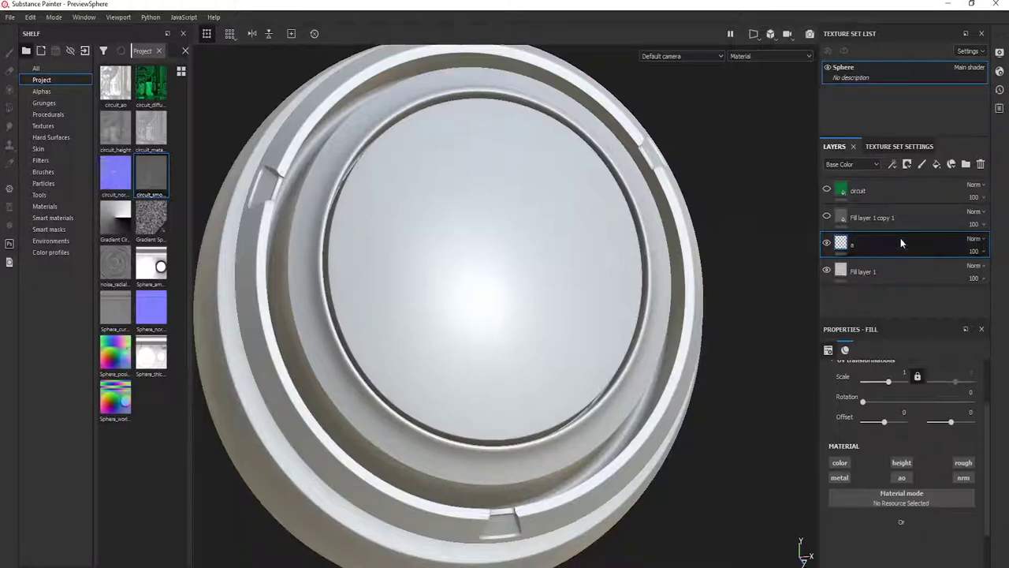
# Delete the layer named a, and toggle the circuit and Fill layer 1 copy 1 layers on and off
pyautogui.press('Delete')
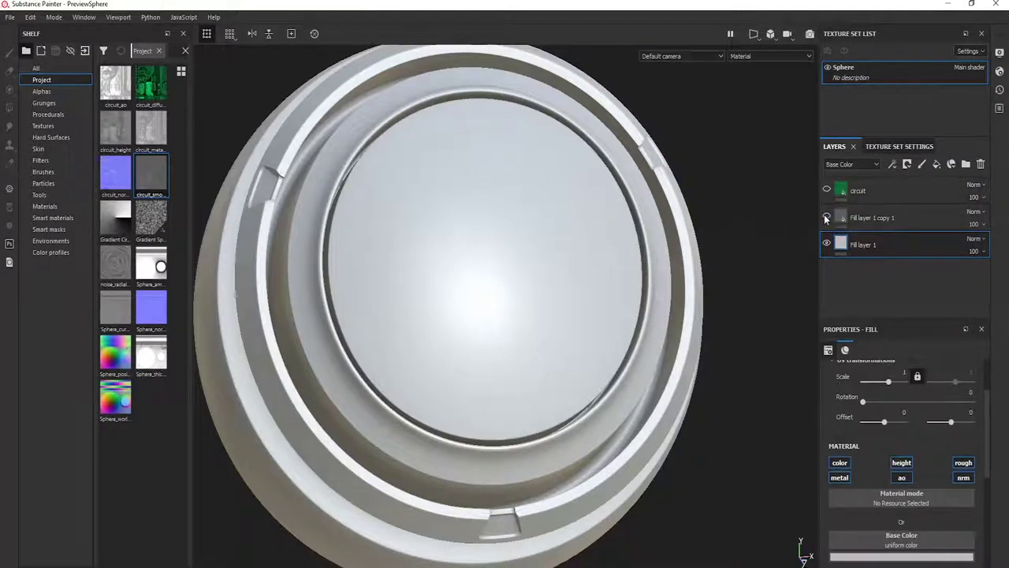
pyautogui.click(825, 218)
pyautogui.click(826, 191)
pyautogui.click(872, 191)
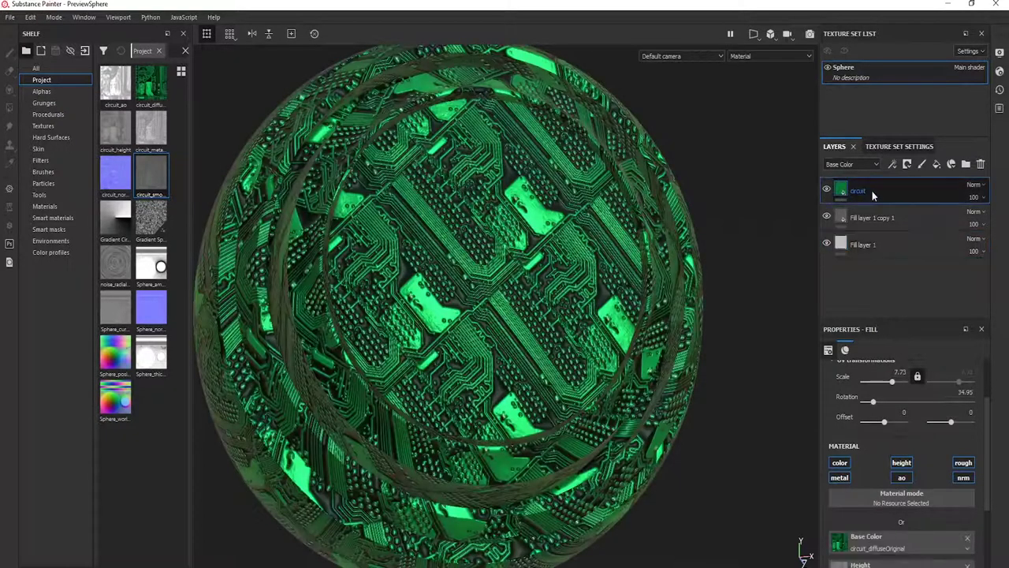
pyautogui.click(826, 191)
pyautogui.click(826, 216)
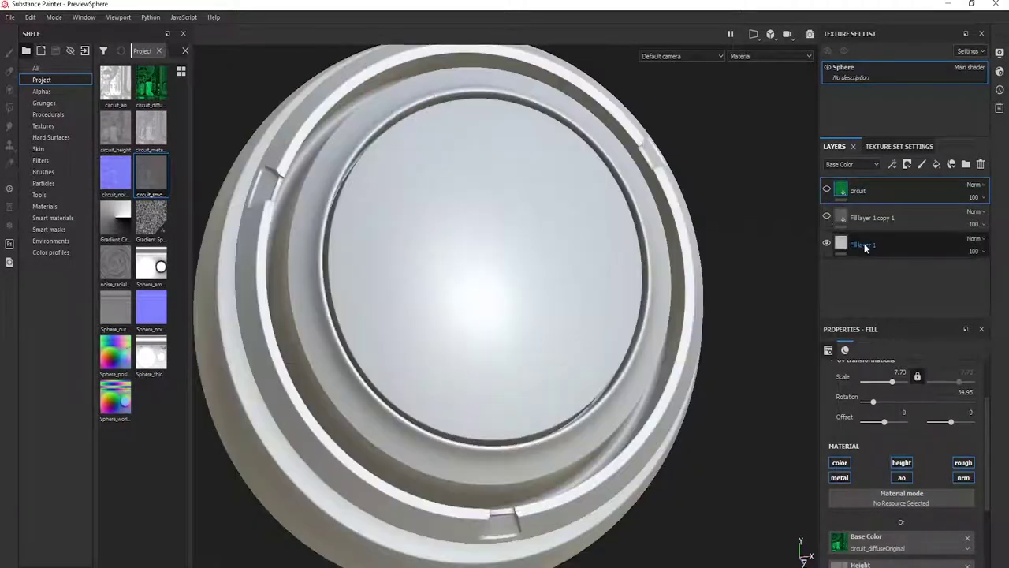
# Duplicate Fill layer 1 and disable every material channel on the copy
pyautogui.click(865, 247)
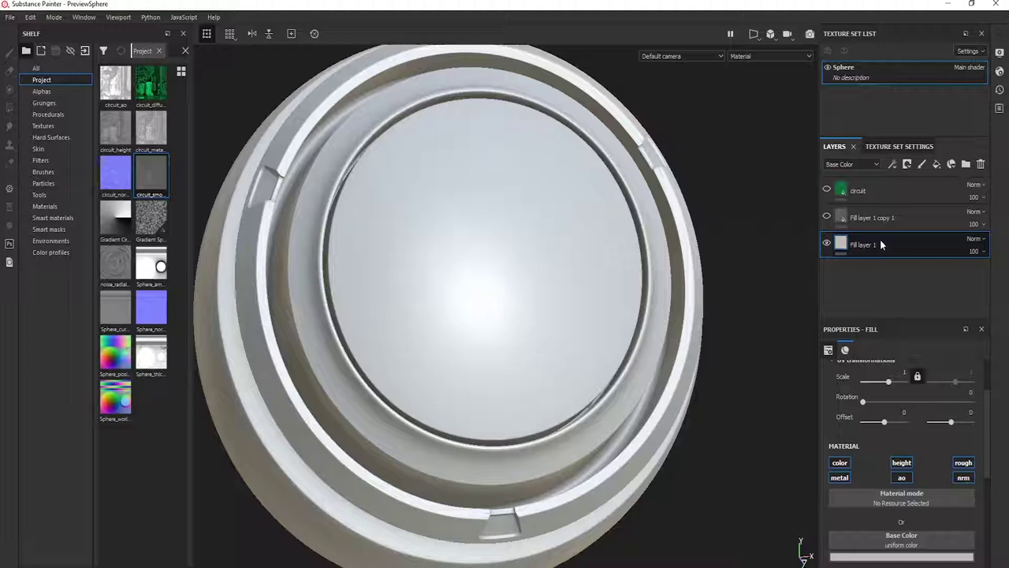
pyautogui.hotkey('ctrl', 'd')
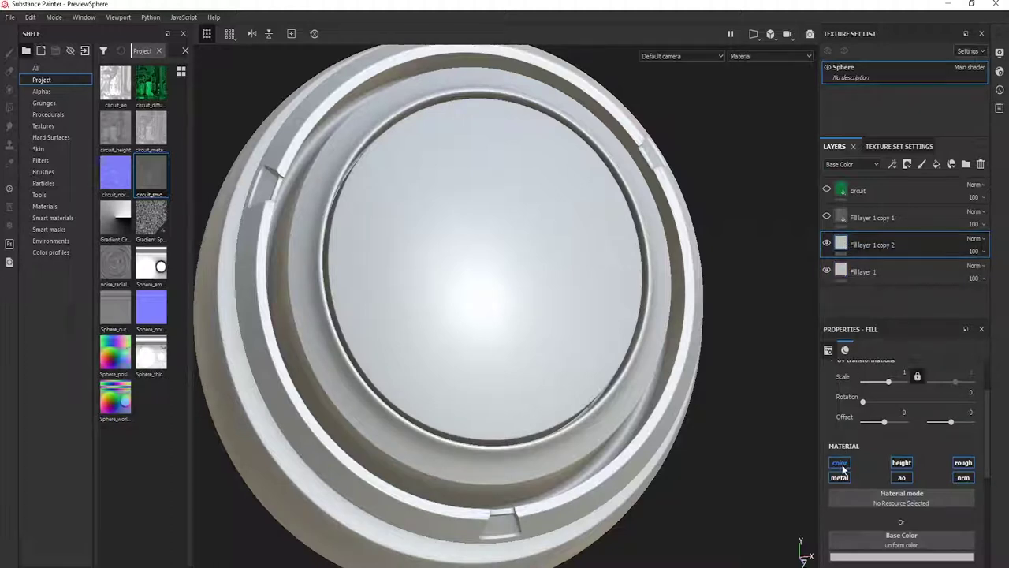
pyautogui.keyDown('alt'); pyautogui.click(841, 462); pyautogui.keyUp('alt')
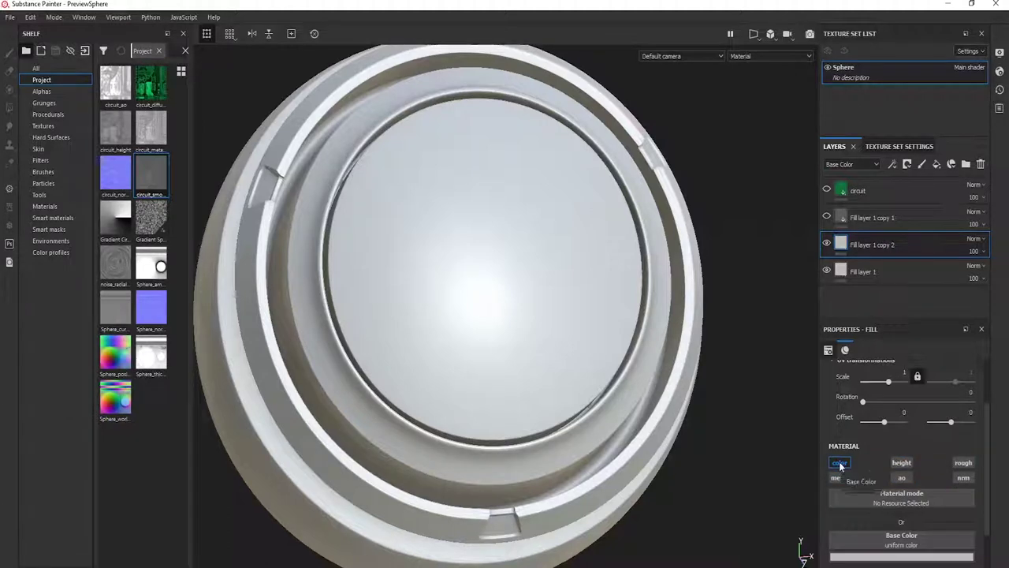
pyautogui.click(839, 462)
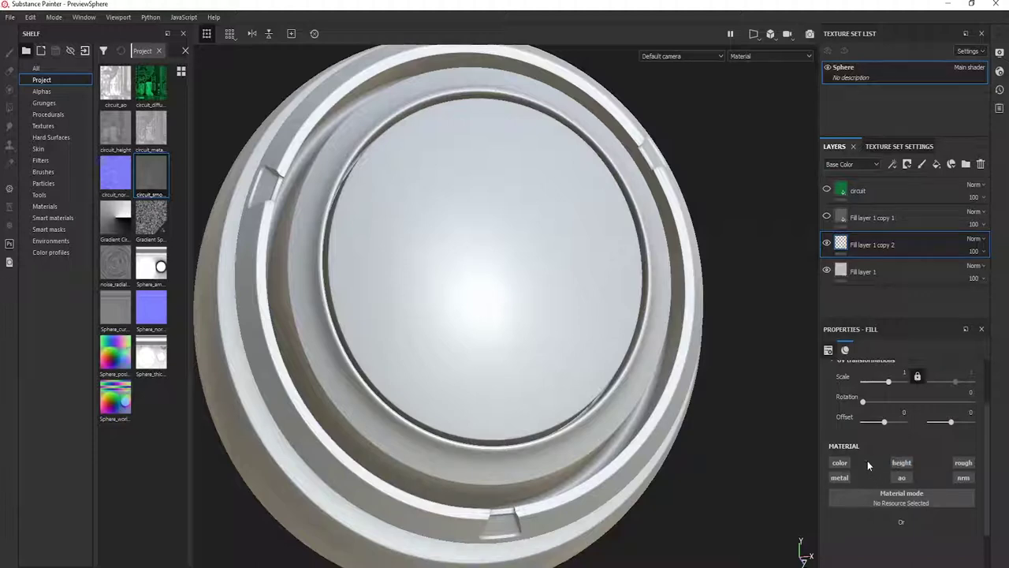
pyautogui.click(841, 462)
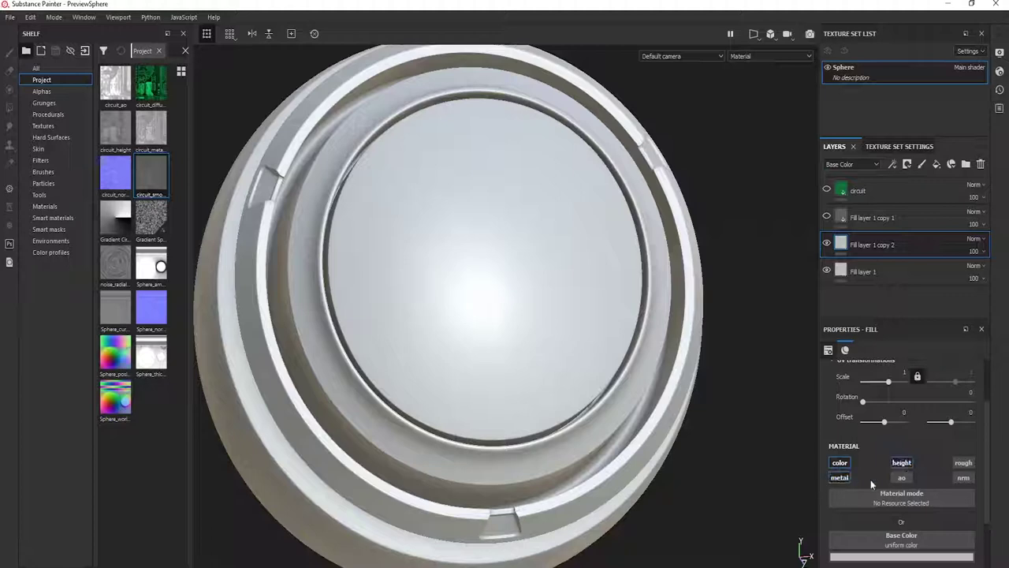
pyautogui.click(893, 478)
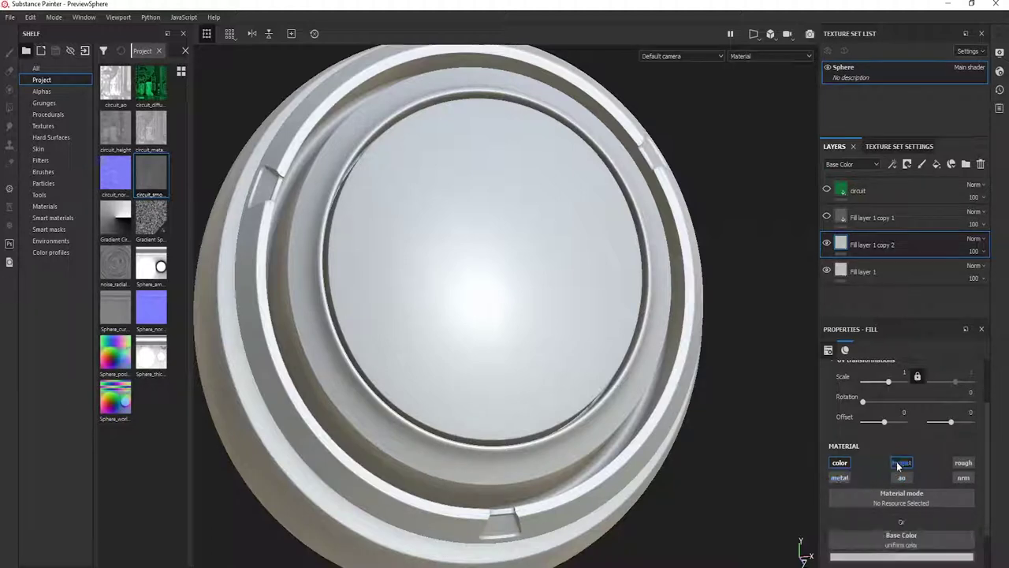
pyautogui.click(843, 463)
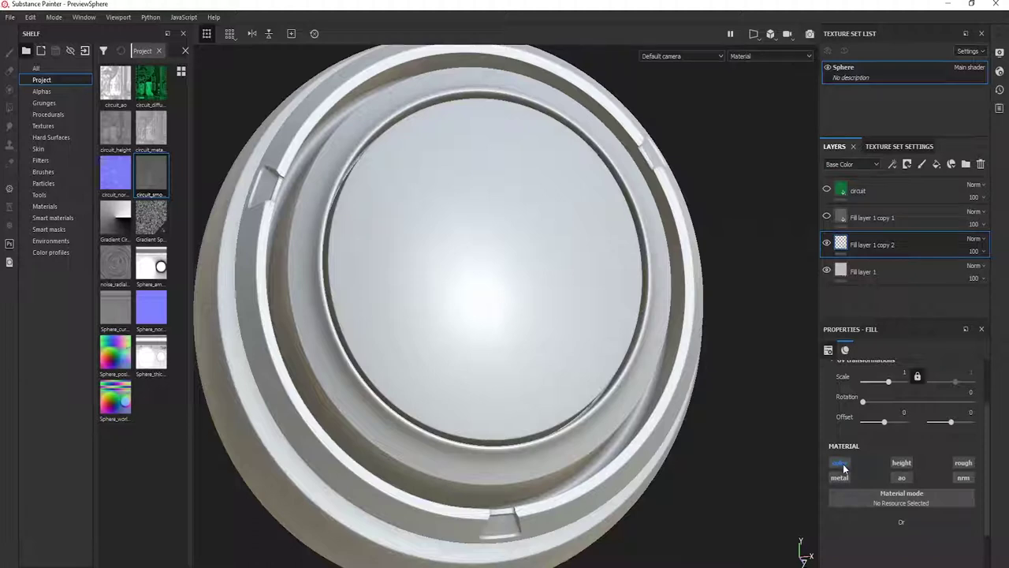
# Give the duplicated fill layer a black mask with an anchor point named damage
pyautogui.rightClick(854, 249)
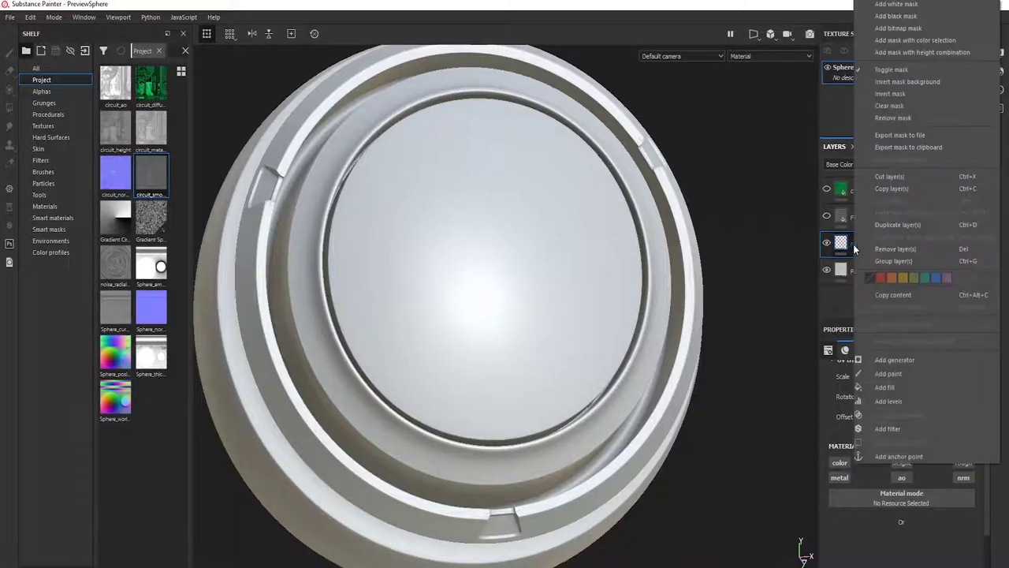
pyautogui.click(897, 16)
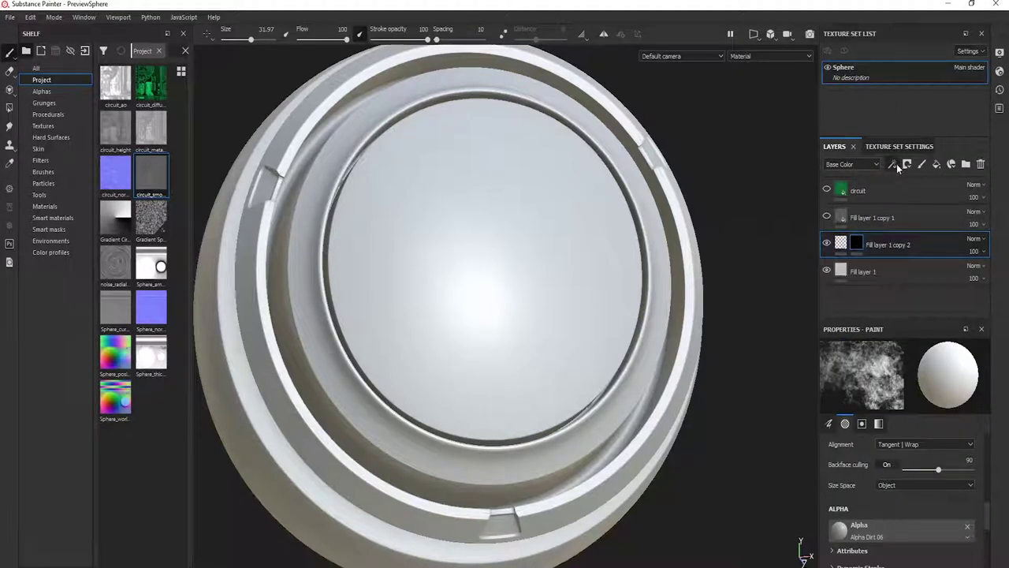
pyautogui.click(892, 164)
pyautogui.click(912, 274)
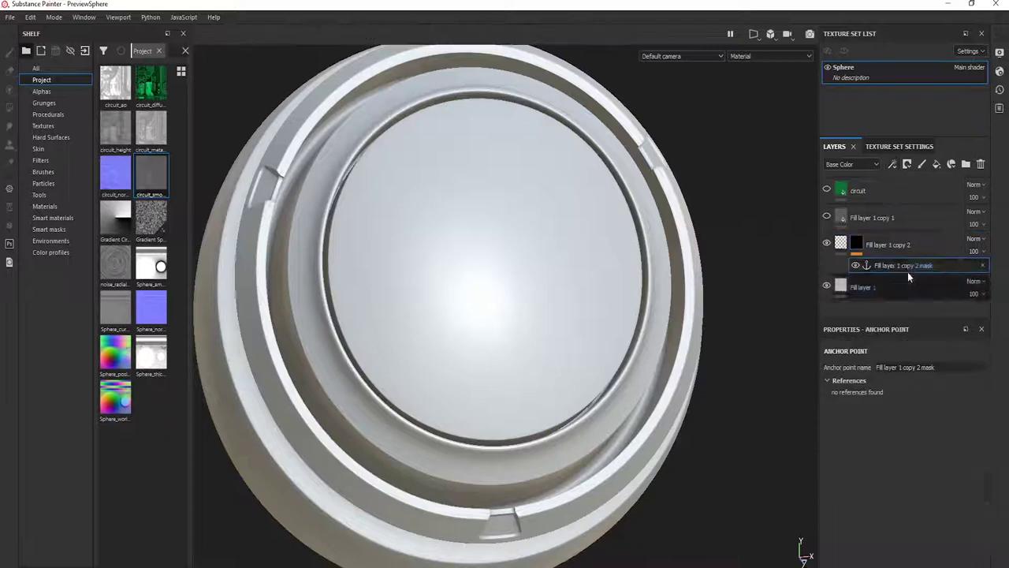
pyautogui.moveTo(946, 368); pyautogui.dragTo(839, 375)
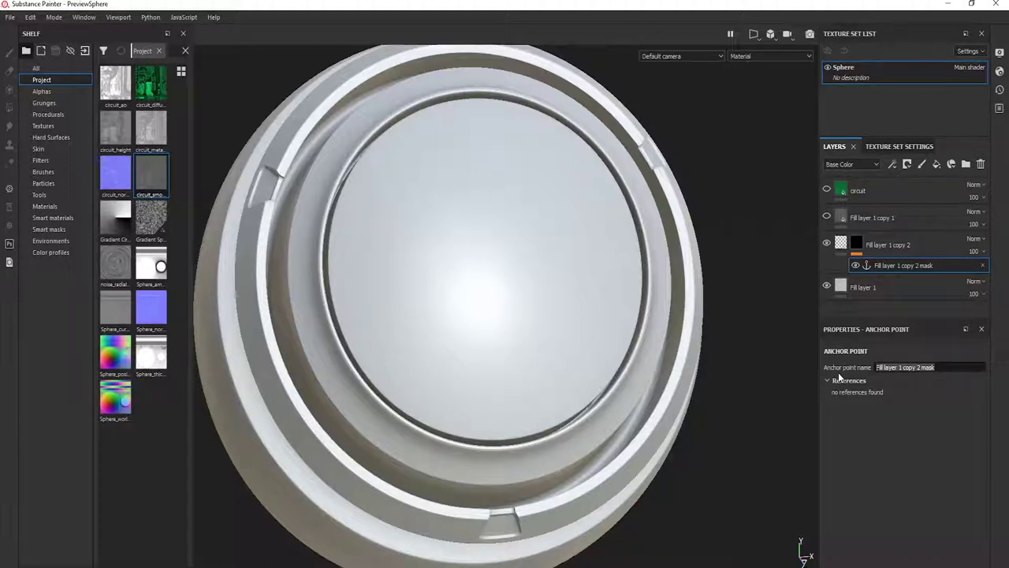
pyautogui.write('damage')
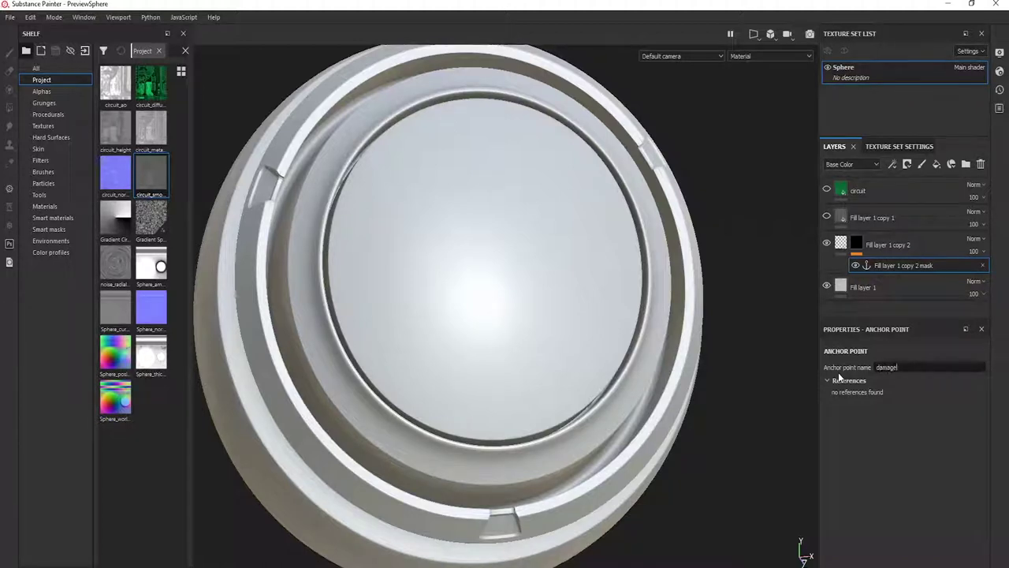
pyautogui.press('Return')
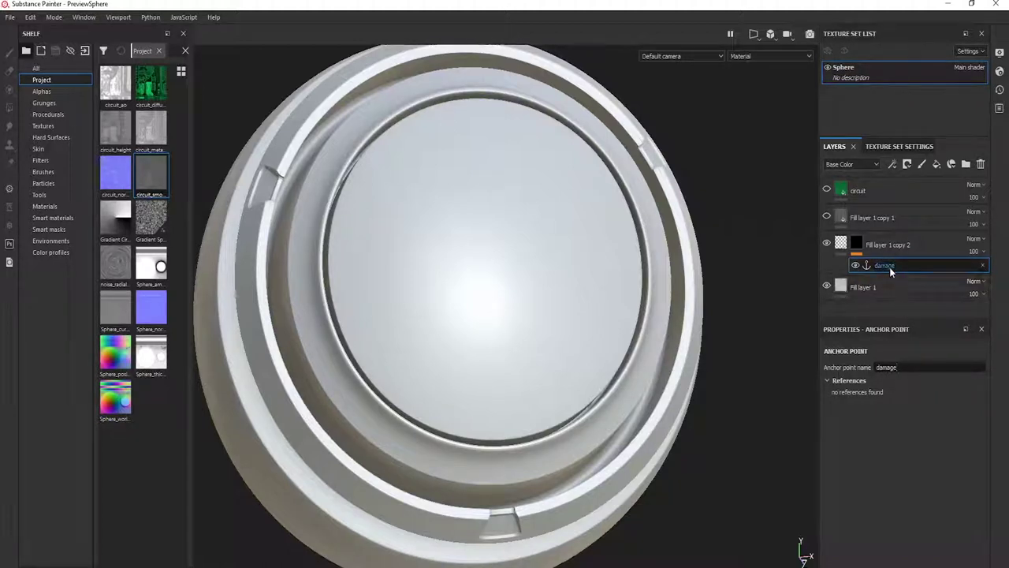
# Display the duplicated fill layer's mask, paint a stroke on it with brush size 16.92, and return to the material view
pyautogui.click(857, 245)
pyautogui.click(857, 247)
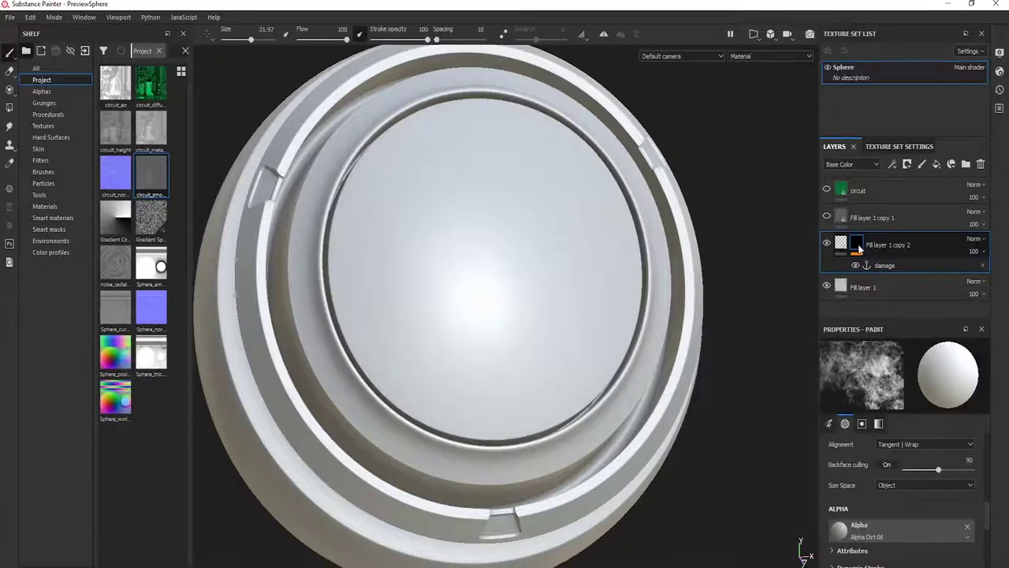
pyautogui.moveTo(859, 249)
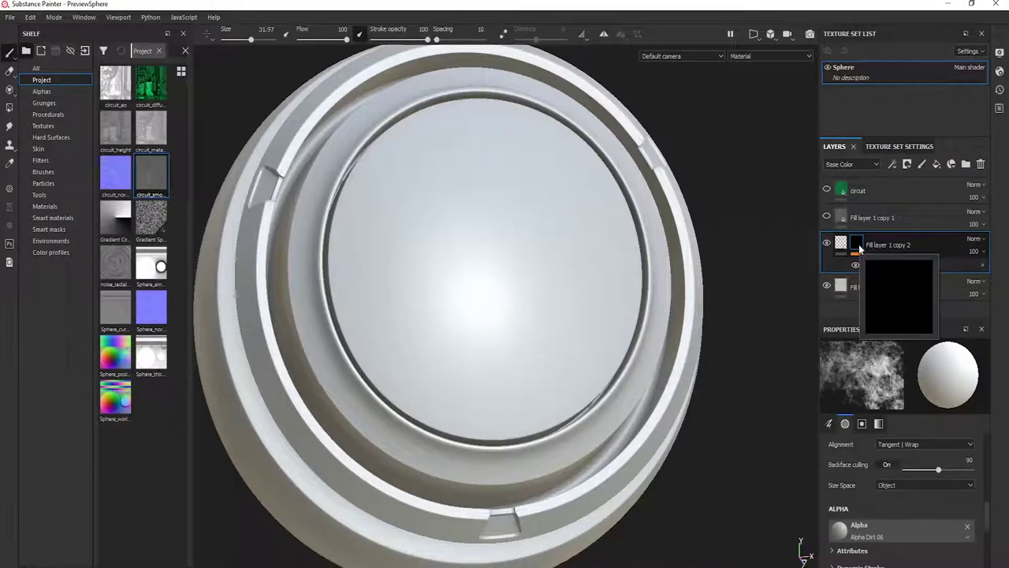
pyautogui.keyDown('alt'); pyautogui.click(859, 248); pyautogui.keyUp('alt')
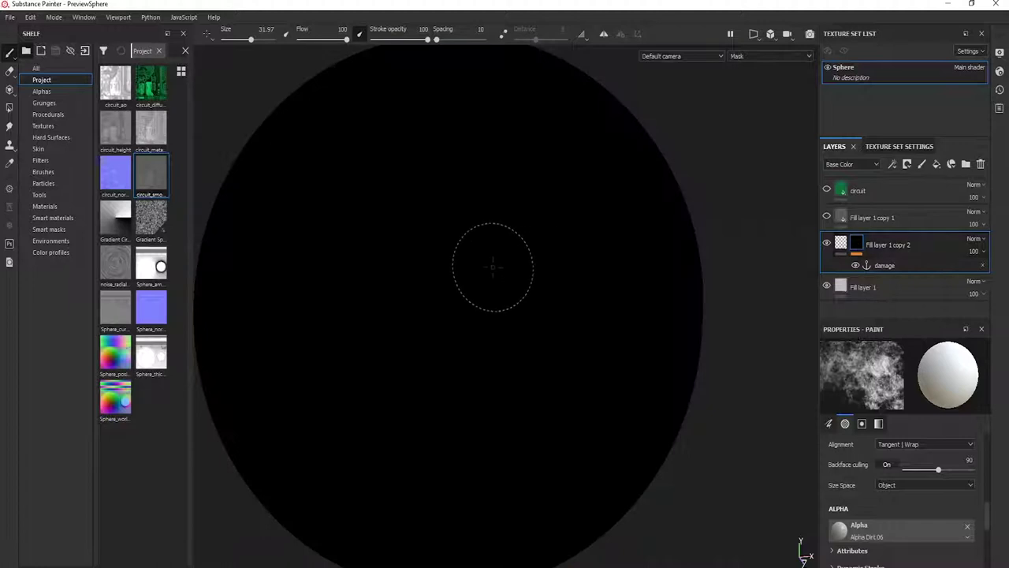
pyautogui.keyDown('alt'); pyautogui.moveTo(454, 273); pyautogui.dragTo(450, 272); pyautogui.keyUp('alt')
pyautogui.keyDown('ctrl'); pyautogui.moveTo(500, 281); pyautogui.dragTo(474, 281, button='right'); pyautogui.keyUp('ctrl')
pyautogui.keyDown('alt'); pyautogui.moveTo(502, 293); pyautogui.dragTo(523, 284); pyautogui.keyUp('alt')
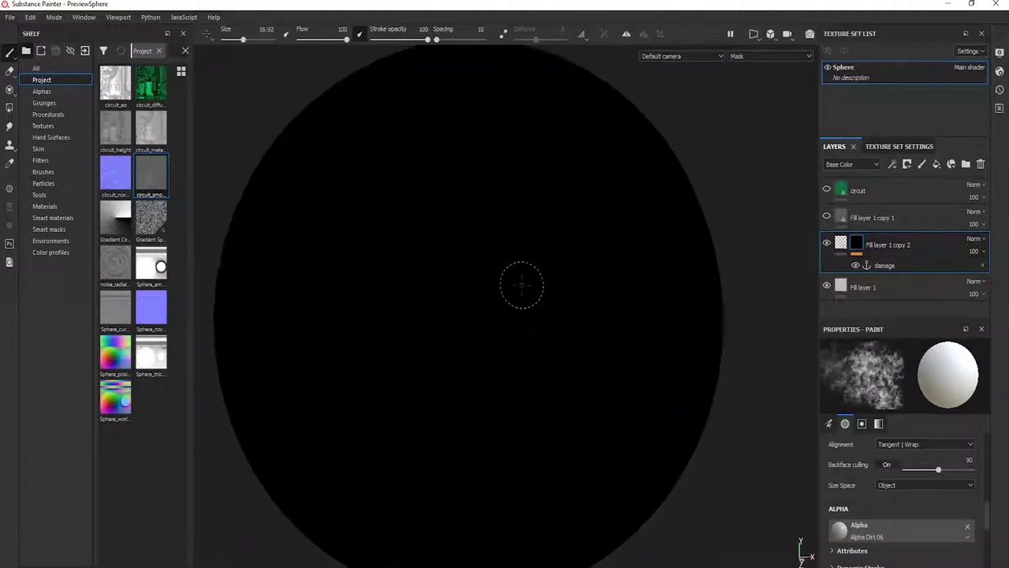
pyautogui.scroll(3, 429, 311)
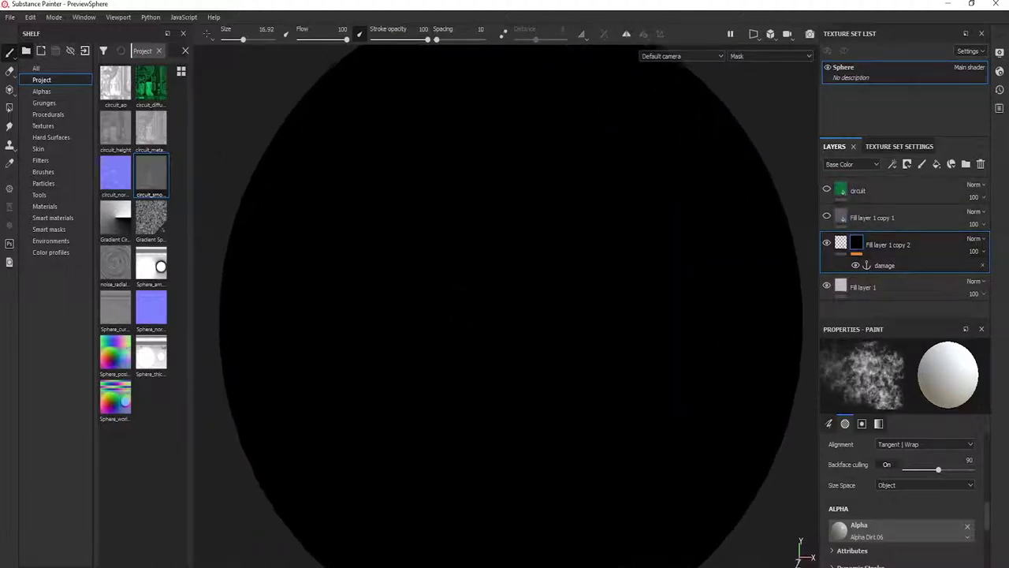
pyautogui.moveTo(556, 254)
pyautogui.mouseDown()
pyautogui.moveTo(487, 321)
pyautogui.moveTo(473, 378)
pyautogui.moveTo(536, 268)
pyautogui.moveTo(430, 351)
pyautogui.mouseUp()
pyautogui.press('m')
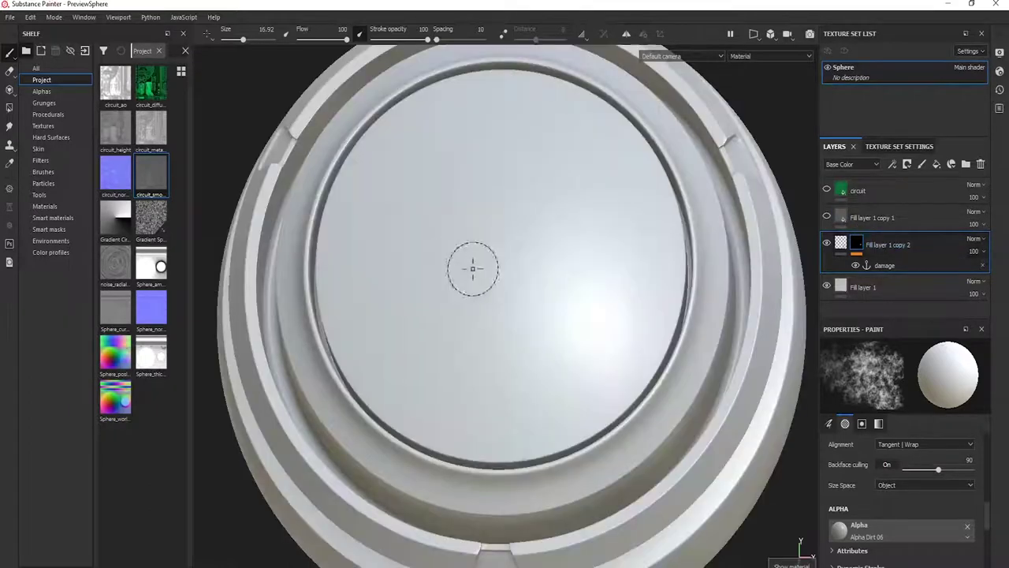
# Make Fill layer 1 copy 1 visible and group it into a new folder
pyautogui.moveTo(521, 300)
pyautogui.keyDown('alt'); pyautogui.mouseDown()
pyautogui.moveTo(458, 272)
pyautogui.moveTo(530, 287)
pyautogui.mouseUp(); pyautogui.keyUp('alt')
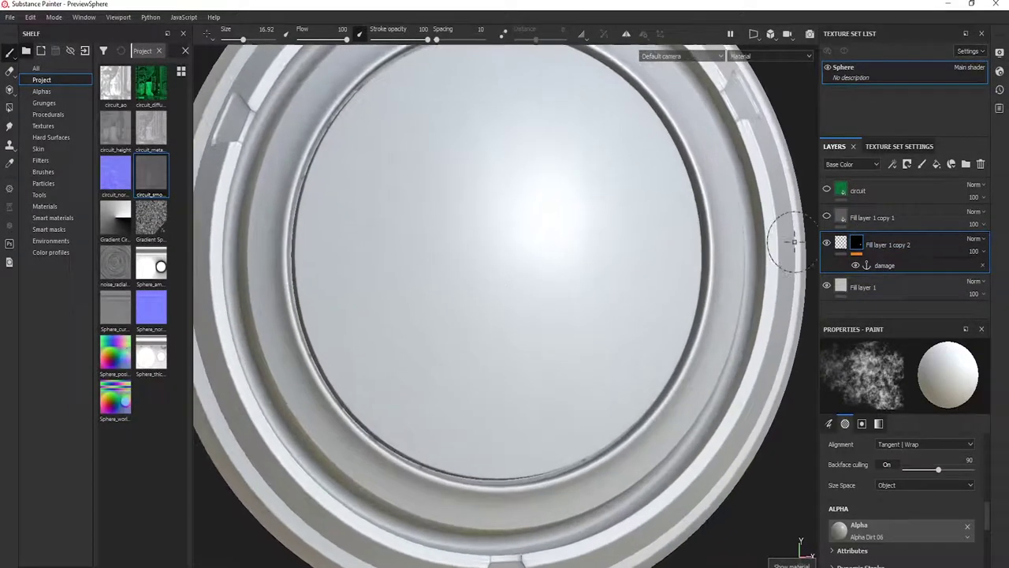
pyautogui.click(872, 223)
pyautogui.click(826, 215)
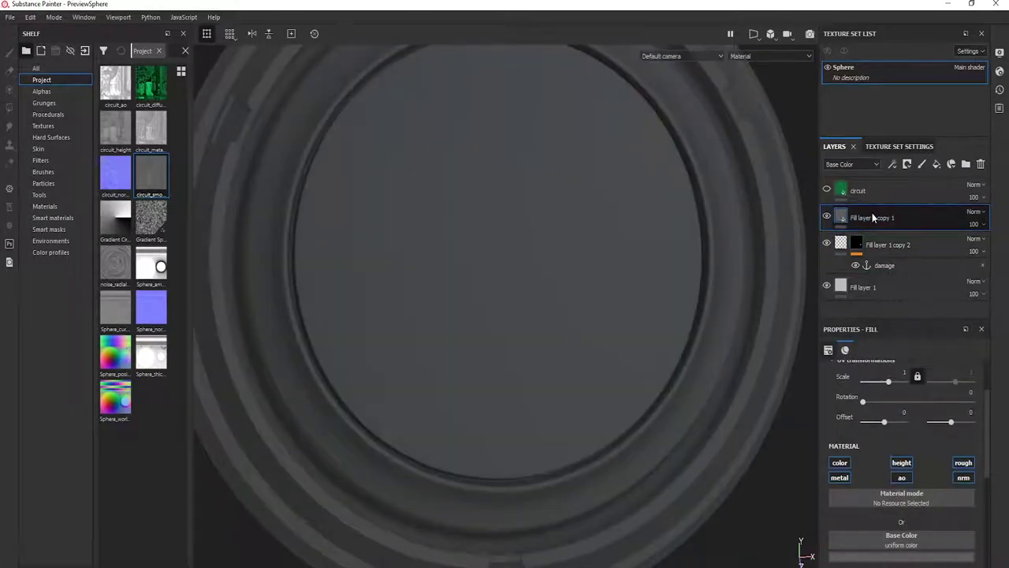
pyautogui.rightClick(867, 217)
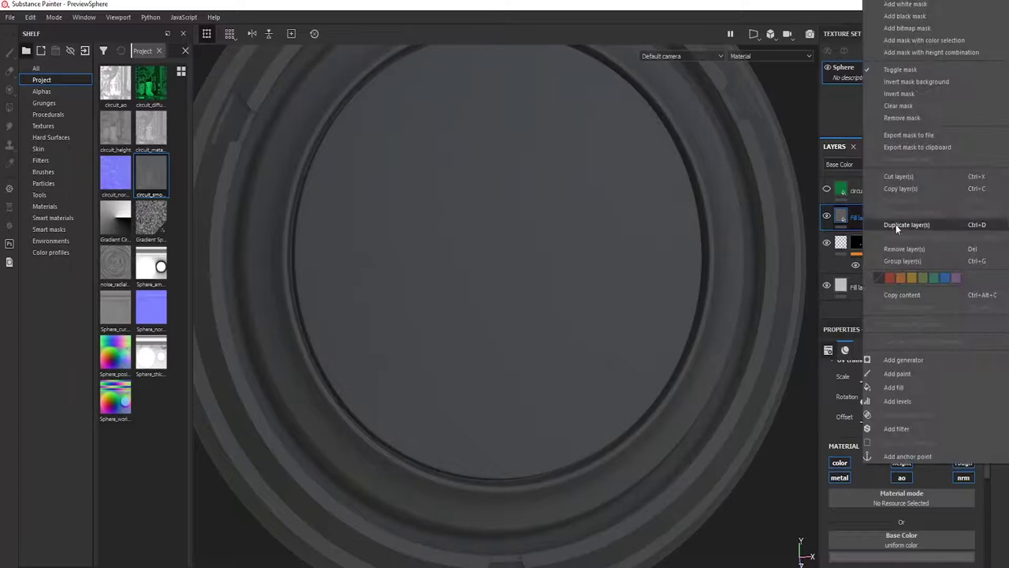
pyautogui.click(901, 261)
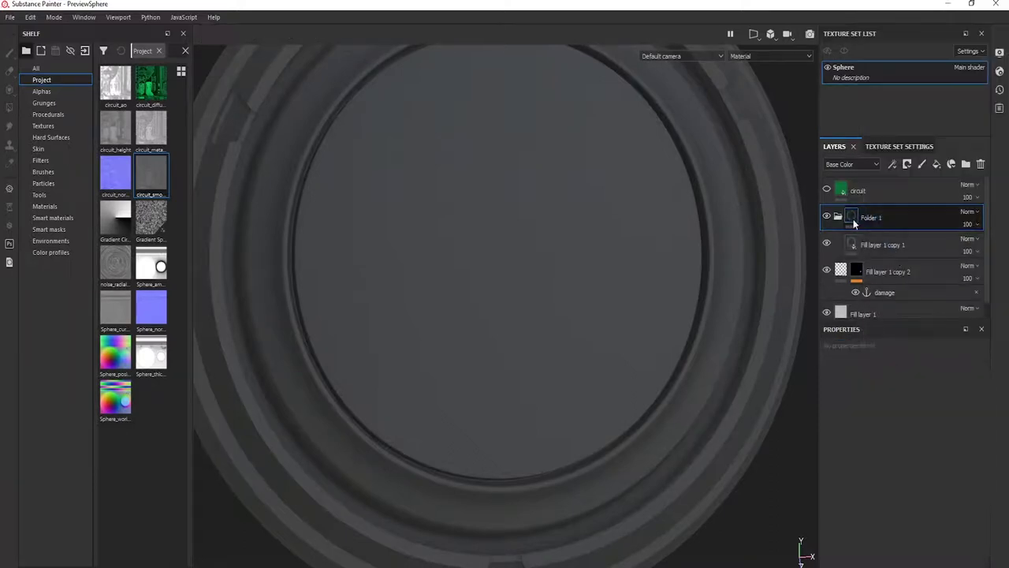
pyautogui.click(839, 217)
pyautogui.click(839, 216)
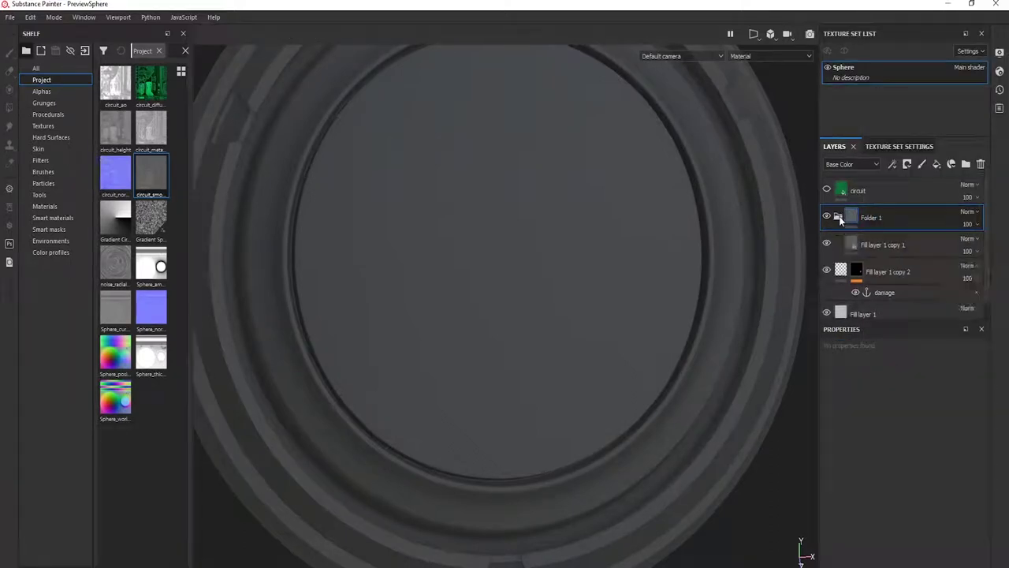
pyautogui.click(840, 218)
pyautogui.click(840, 218)
pyautogui.click(838, 217)
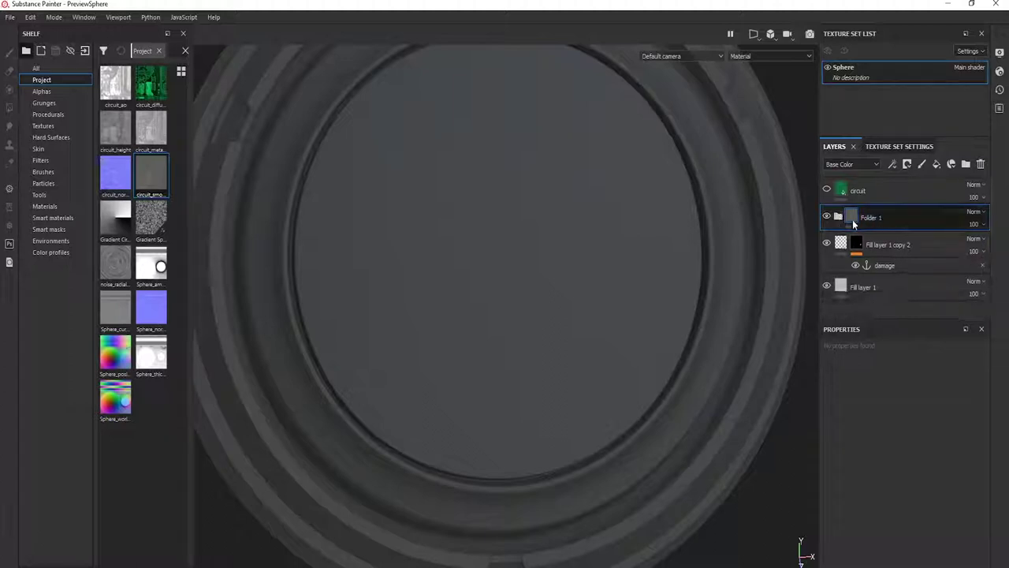
pyautogui.click(839, 217)
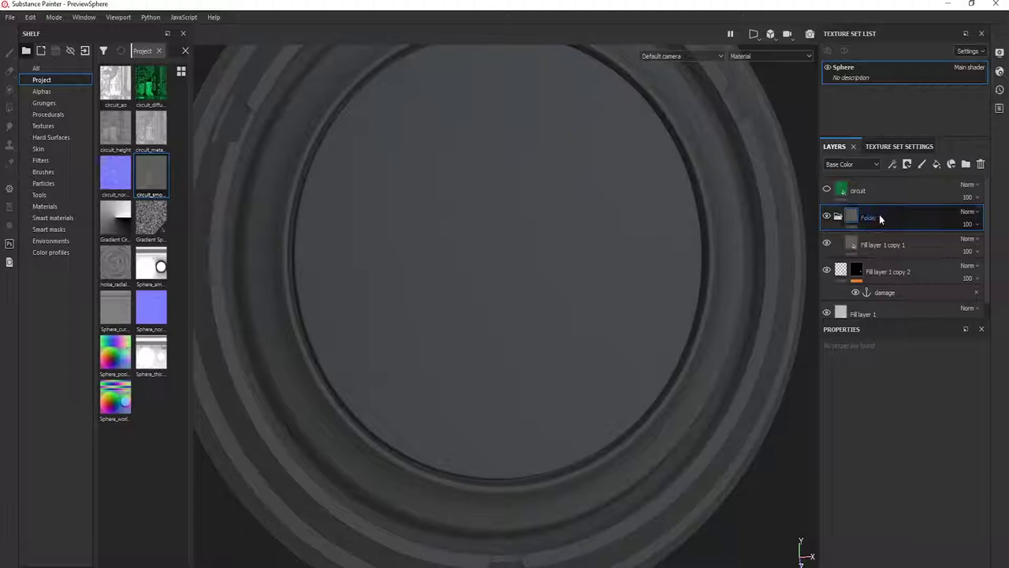
# Add a black mask to the new folder and put a fill effect on that mask
pyautogui.rightClick(872, 216)
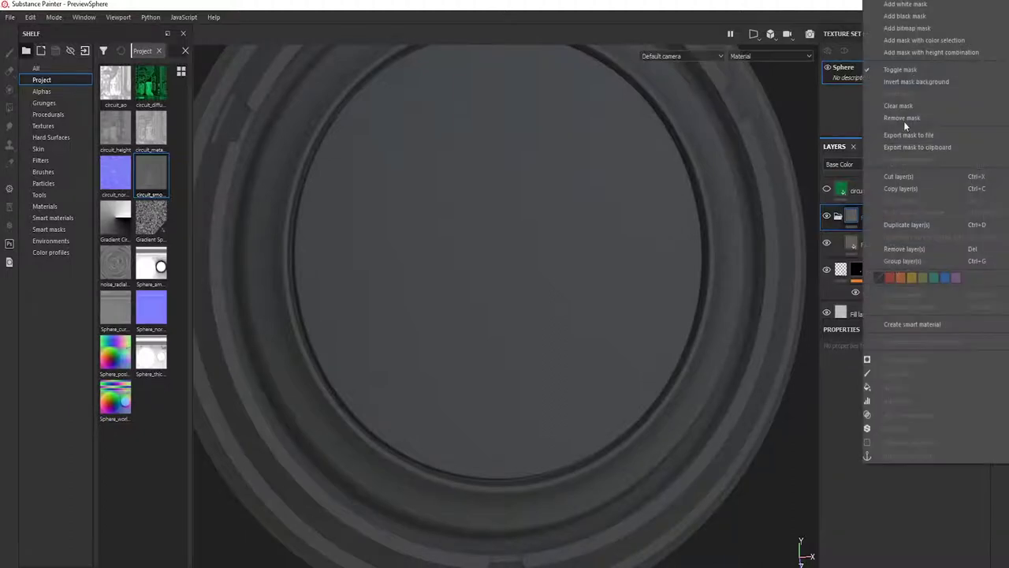
pyautogui.click(904, 16)
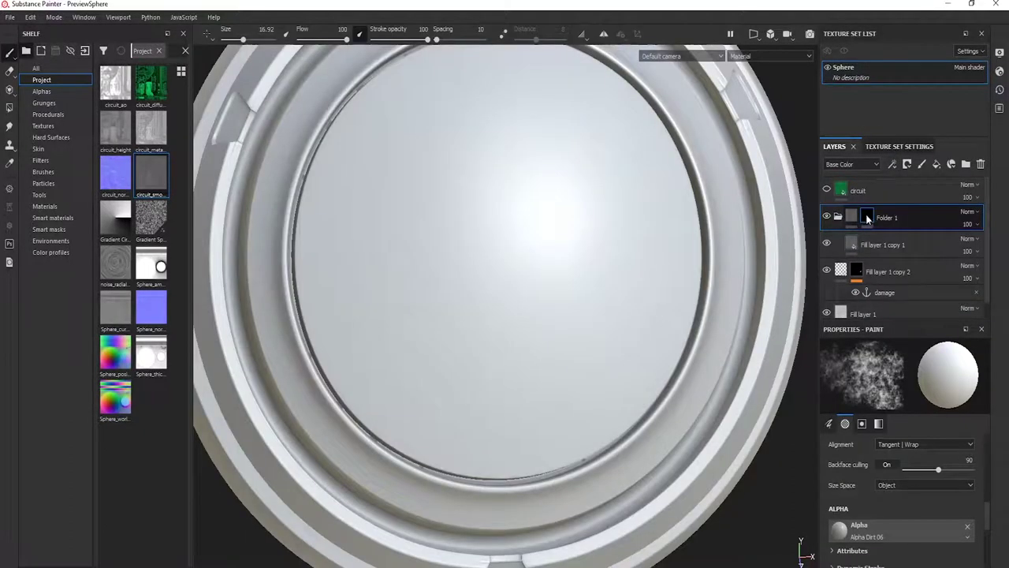
pyautogui.click(892, 164)
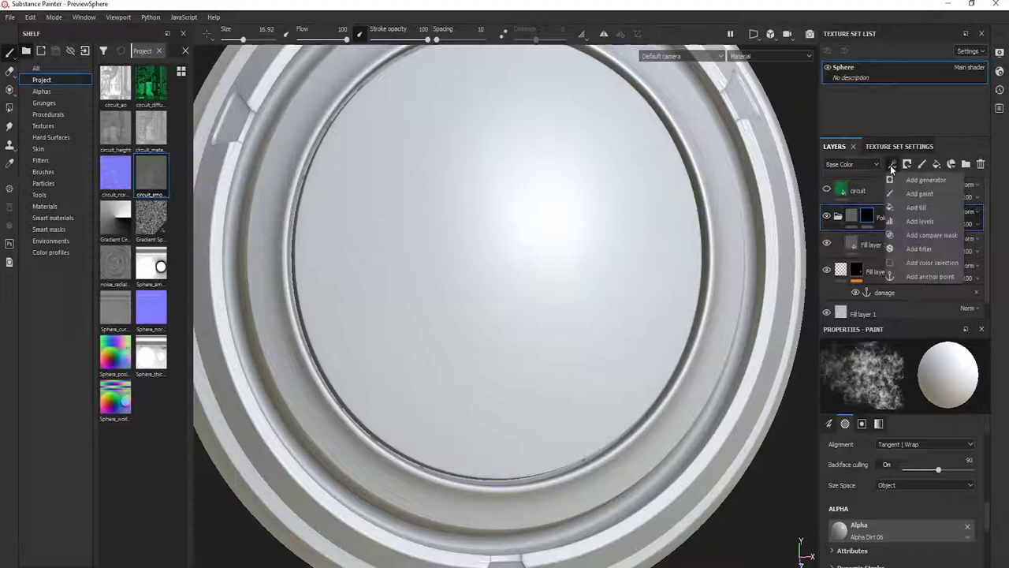
pyautogui.click(924, 208)
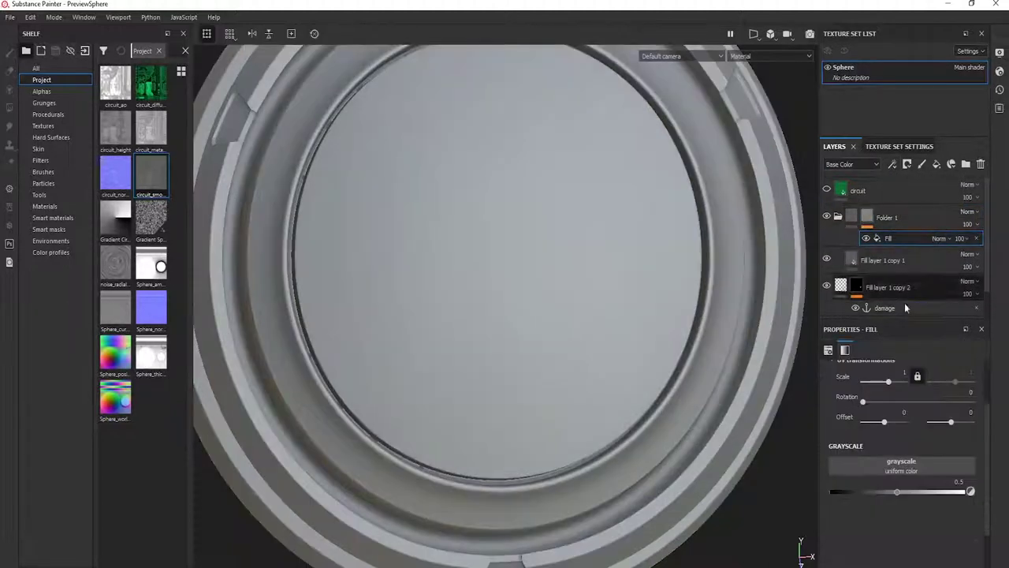
pyautogui.click(912, 466)
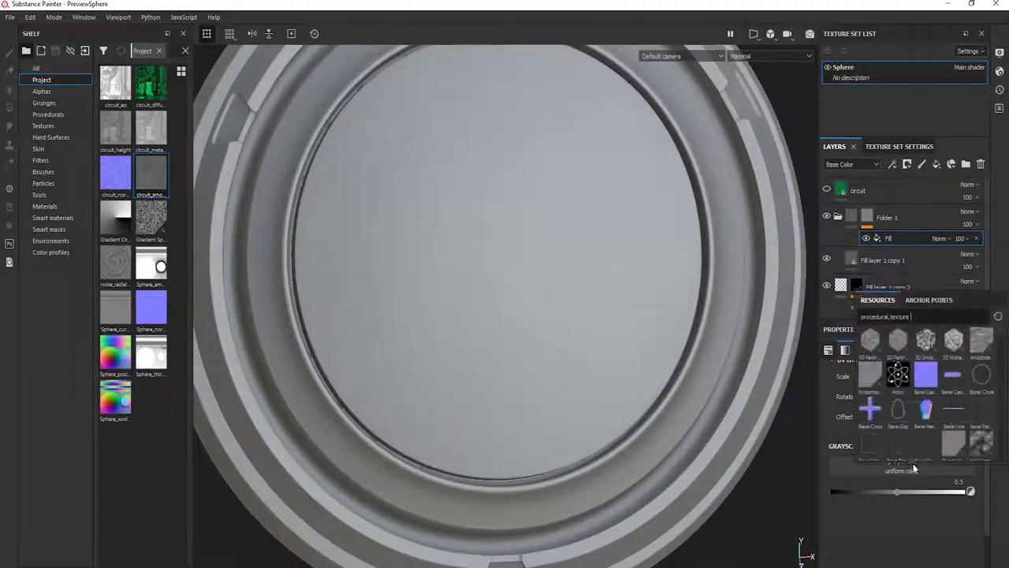
pyautogui.click(930, 302)
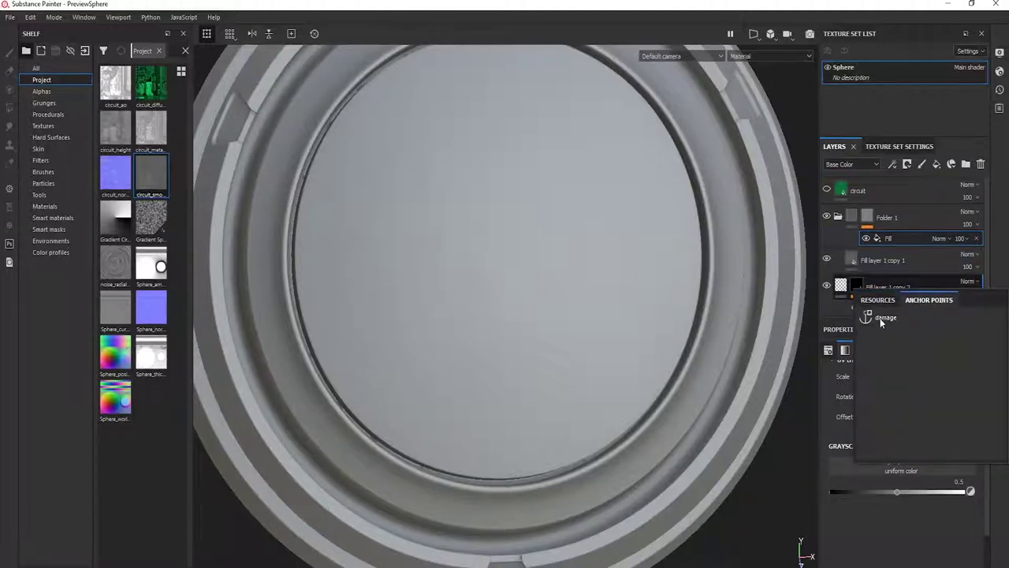
pyautogui.click(913, 528)
pyautogui.scroll(-1, 891, 290)
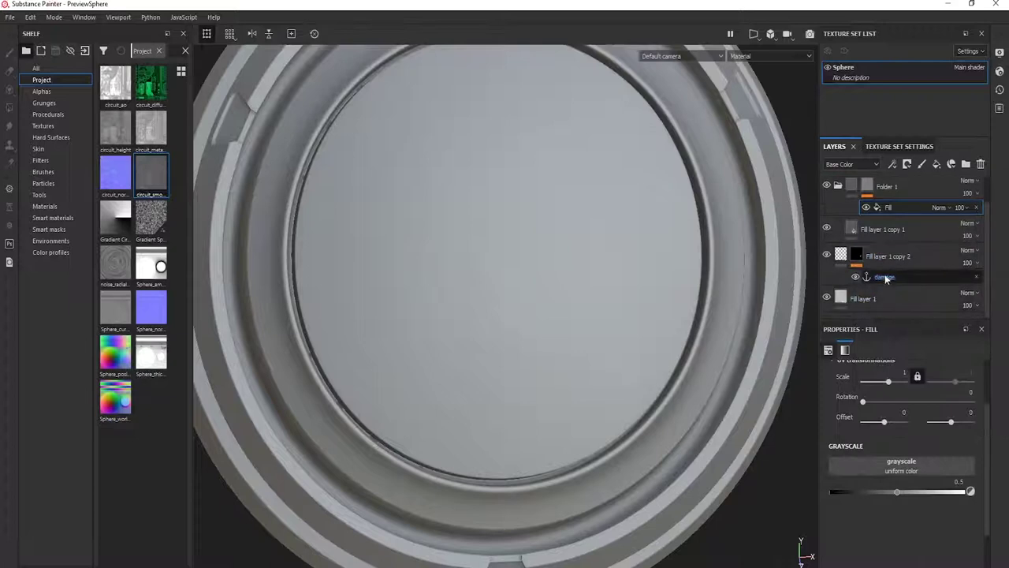
pyautogui.scroll(1, 885, 277)
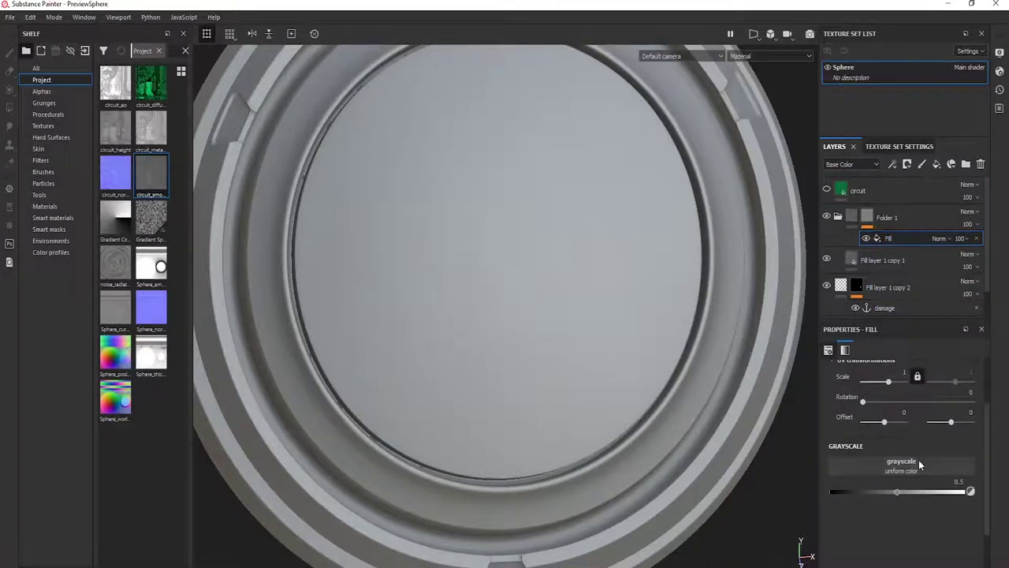
# Set the grayscale source of the fill on Folder 1's mask to the damage anchor point
pyautogui.click(918, 459)
pyautogui.click(922, 301)
pyautogui.click(889, 314)
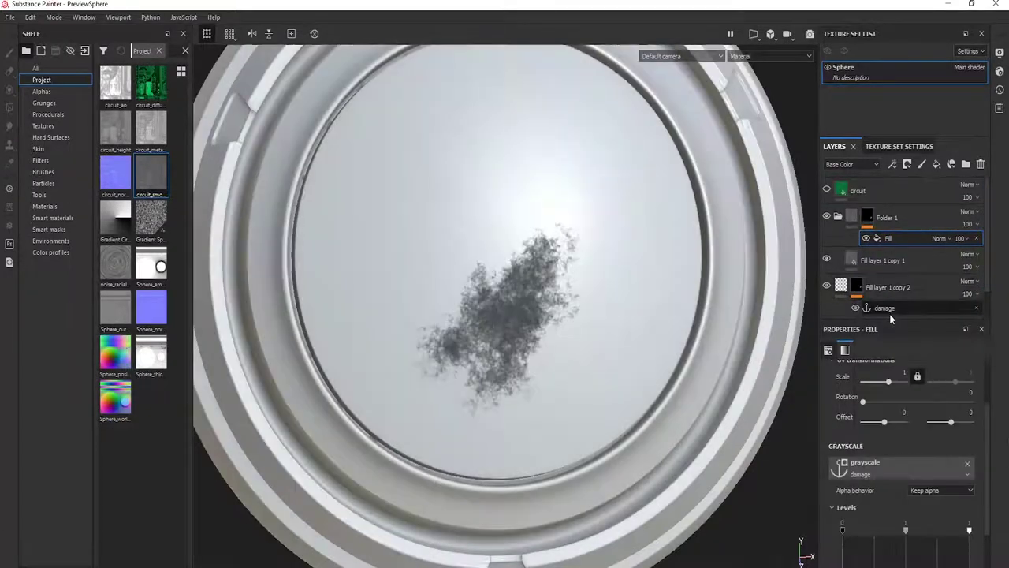
pyautogui.keyDown('alt'); pyautogui.moveTo(501, 296); pyautogui.dragTo(522, 299); pyautogui.keyUp('alt')
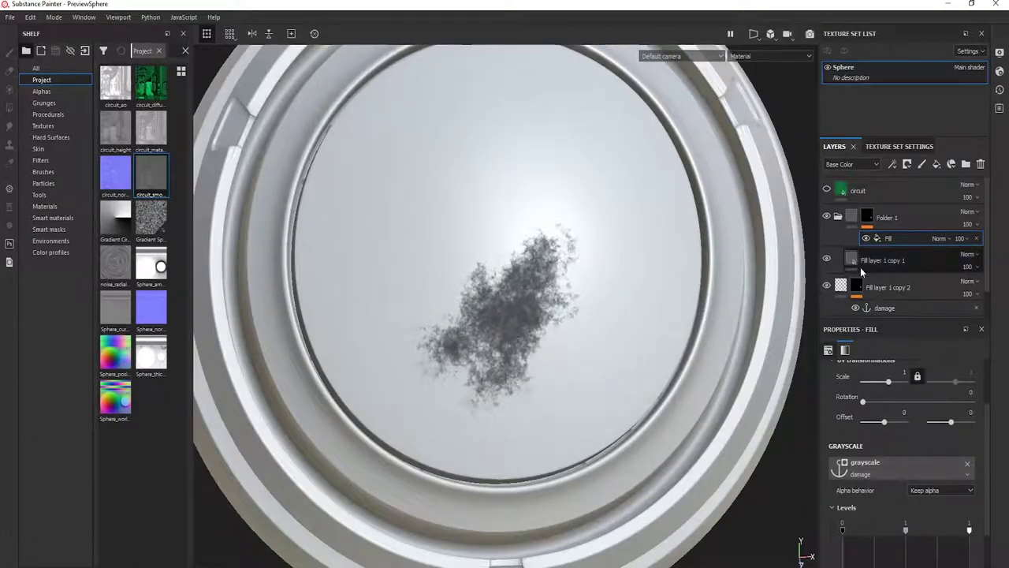
# Make the circuit layer visible and group it into a new folder
pyautogui.click(827, 191)
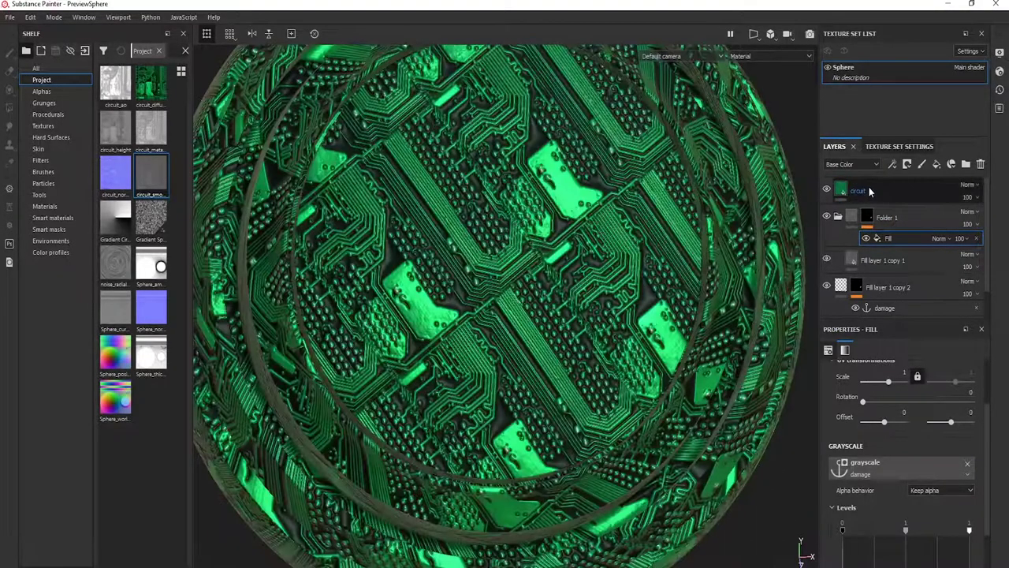
pyautogui.click(868, 189)
pyautogui.rightClick(865, 189)
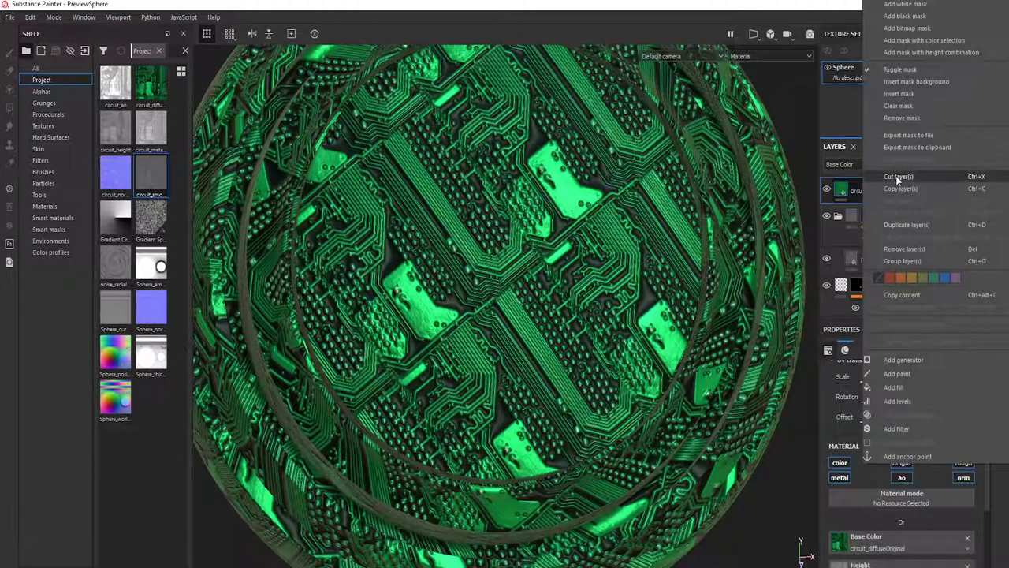
pyautogui.click(902, 261)
pyautogui.click(866, 223)
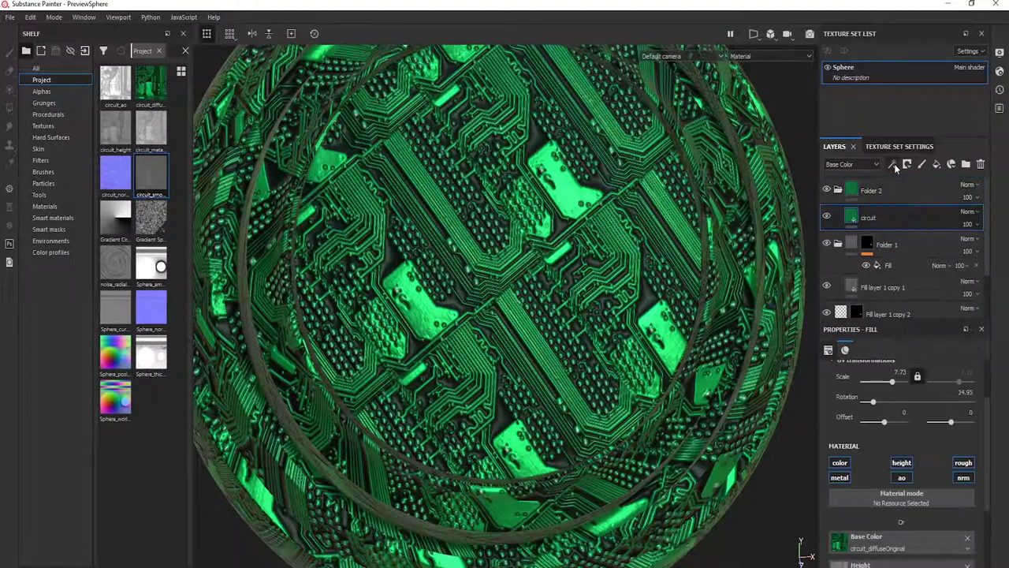
# Add a black mask to Folder 2 and put a fill effect on that mask
pyautogui.rightClick(871, 191)
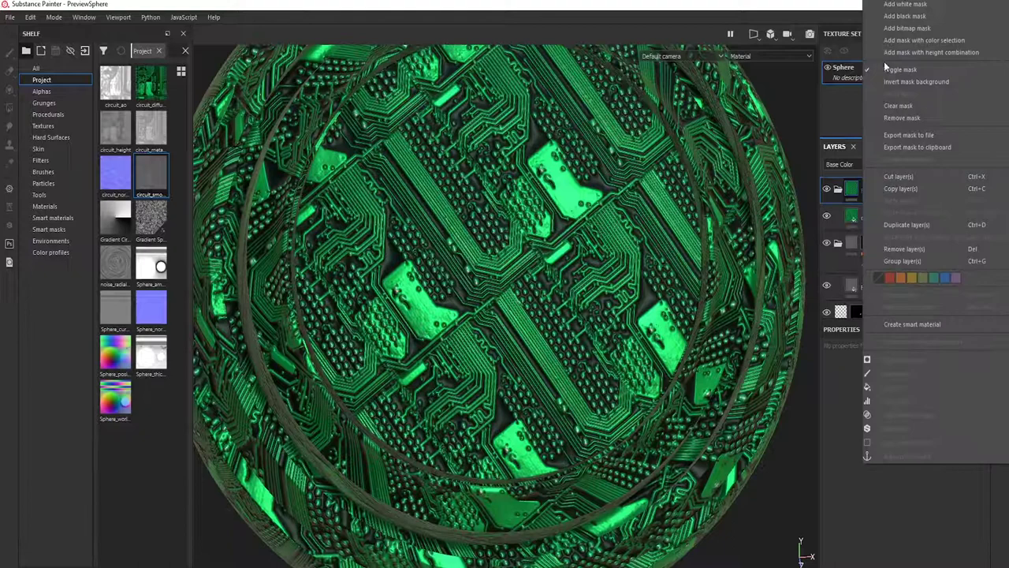
pyautogui.click(905, 16)
pyautogui.click(892, 164)
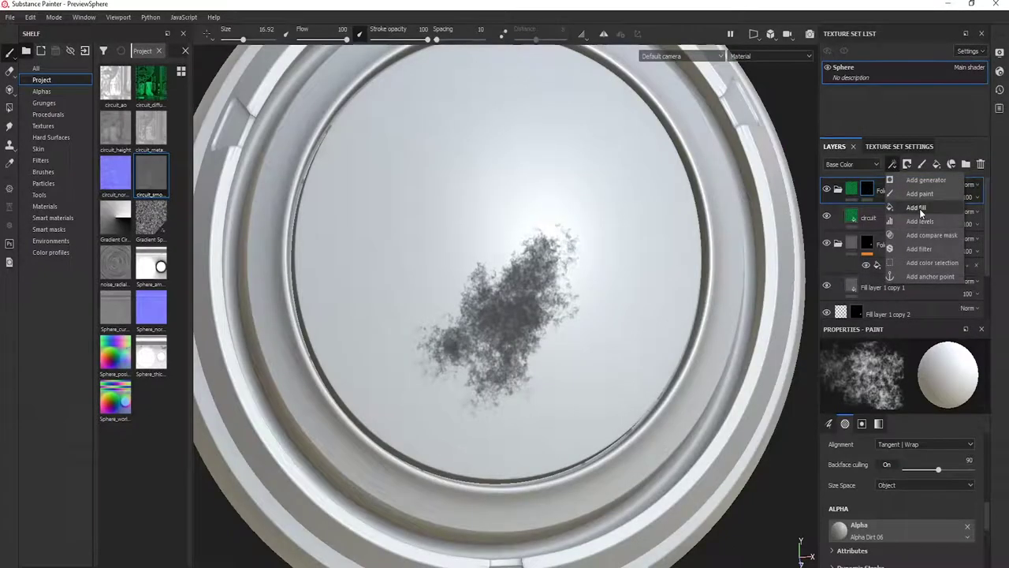
pyautogui.click(917, 207)
# Set the grayscale source of the fill on Folder 2's mask to the damage anchor point
pyautogui.click(916, 465)
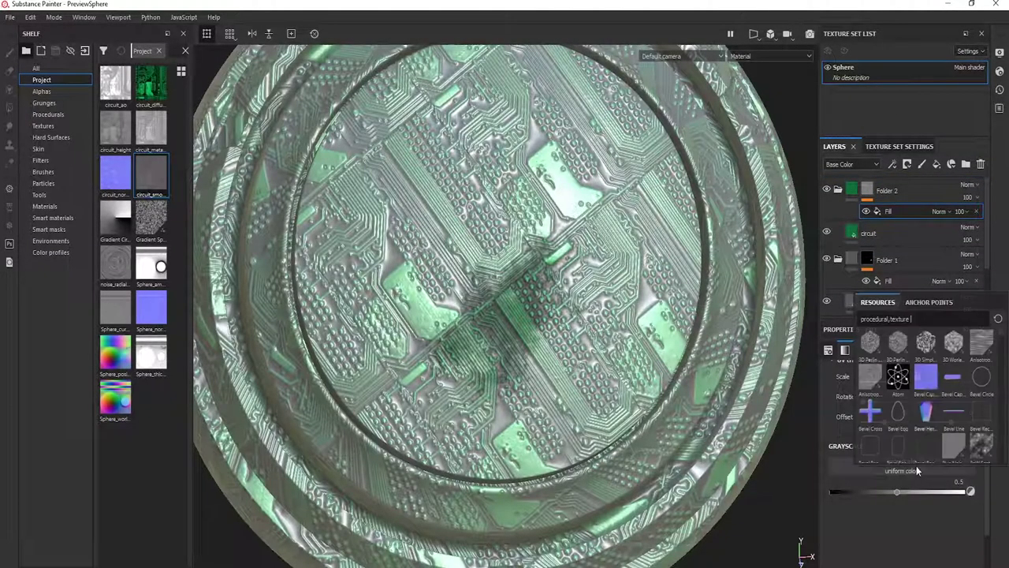
pyautogui.click(924, 302)
pyautogui.click(885, 320)
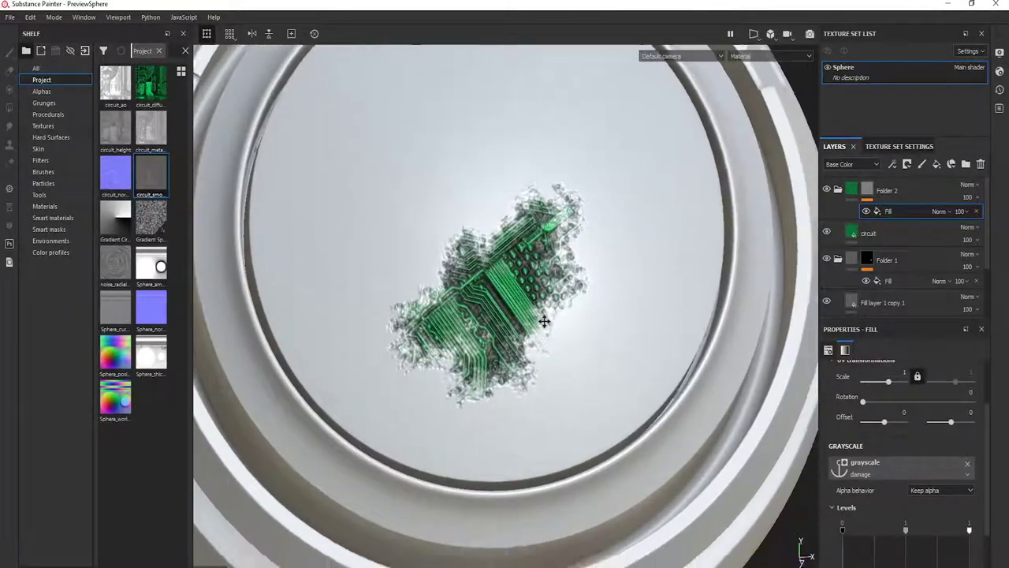
# In the Levels of Folder 2's mask fill, raise the input black point to 0.539 and the midtone to about 4.108
pyautogui.keyDown('alt'); pyautogui.moveTo(544, 321); pyautogui.dragTo(561, 358, button='right'); pyautogui.keyUp('alt')
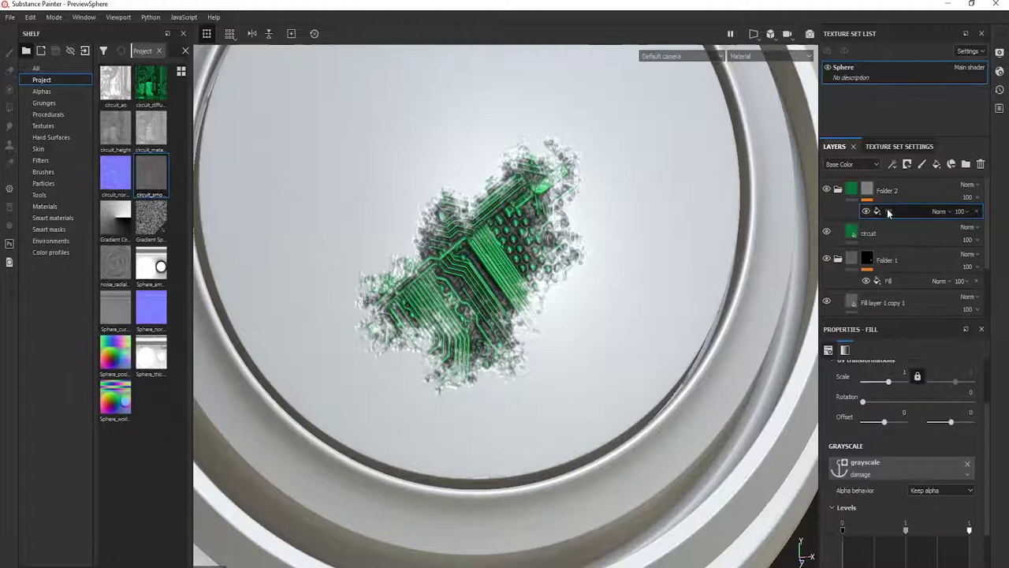
pyautogui.scroll(-2, 937, 523)
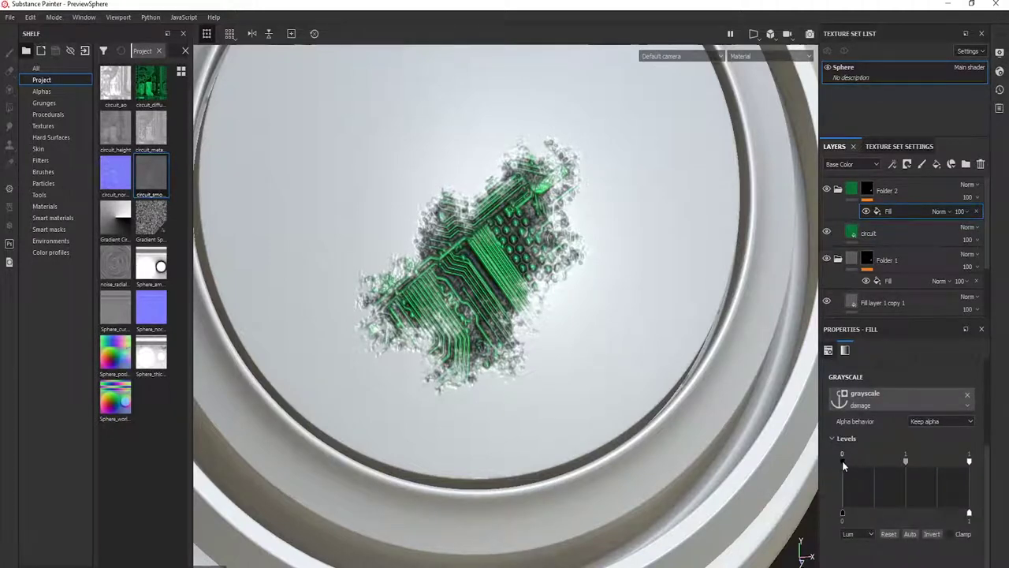
pyautogui.moveTo(842, 460); pyautogui.dragTo(947, 471)
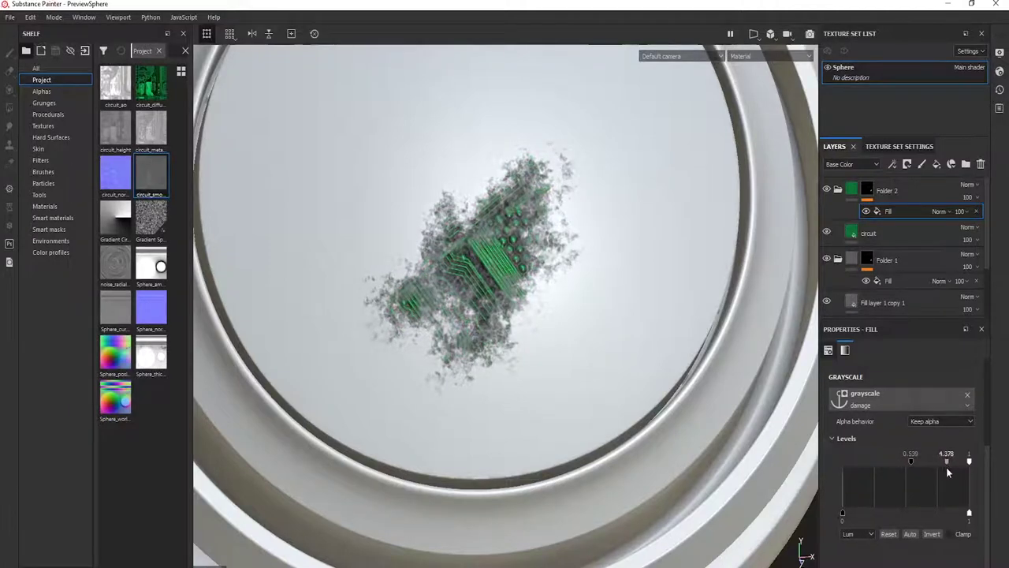
# In the Levels of Folder 1's mask fill, set the midtone to 0.452 and the input white point to 0.851
pyautogui.scroll(-2, 899, 202)
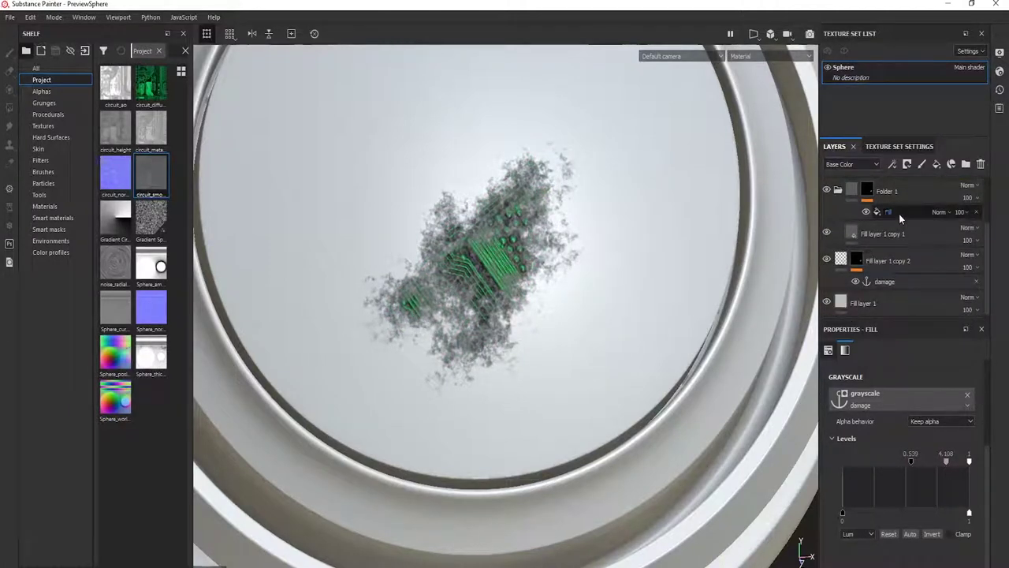
pyautogui.click(899, 214)
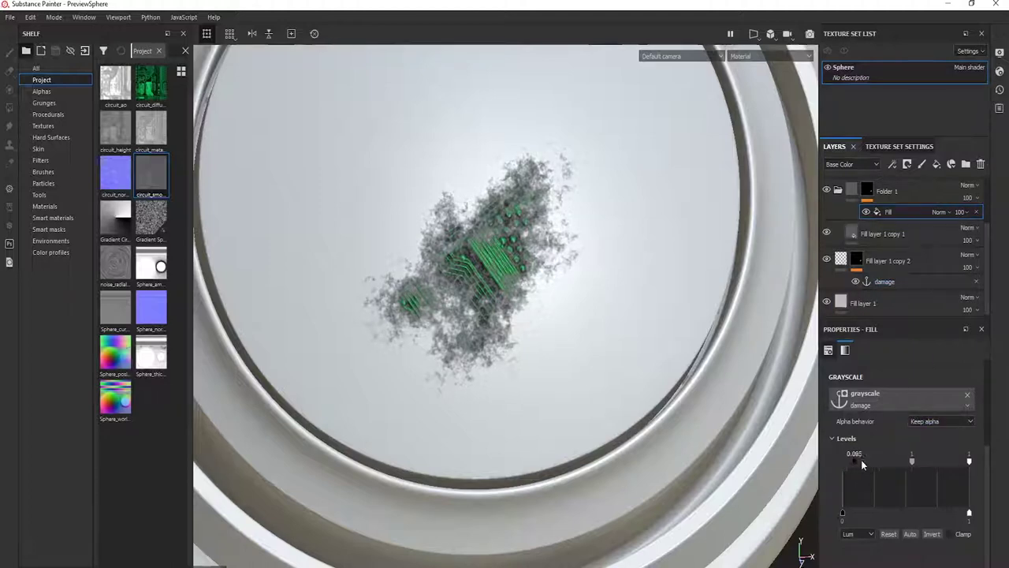
pyautogui.moveTo(903, 461); pyautogui.dragTo(870, 471)
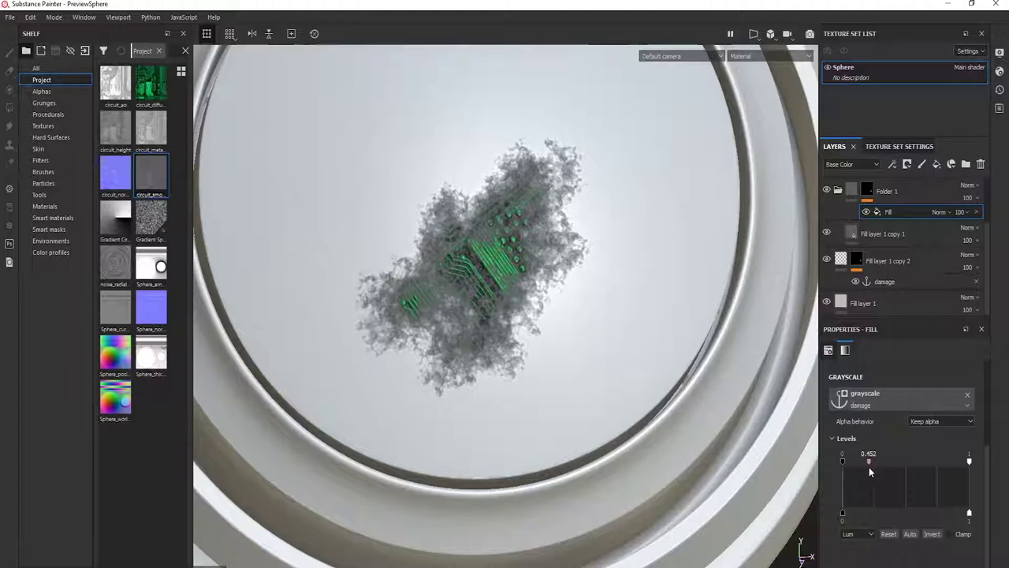
pyautogui.moveTo(960, 462)
pyautogui.mouseDown()
pyautogui.moveTo(938, 471)
pyautogui.moveTo(950, 466)
pyautogui.mouseUp()
# Add a Warp filter above the fill on Folder 2's mask and set its intensity to 17.49
pyautogui.scroll(2, 901, 220)
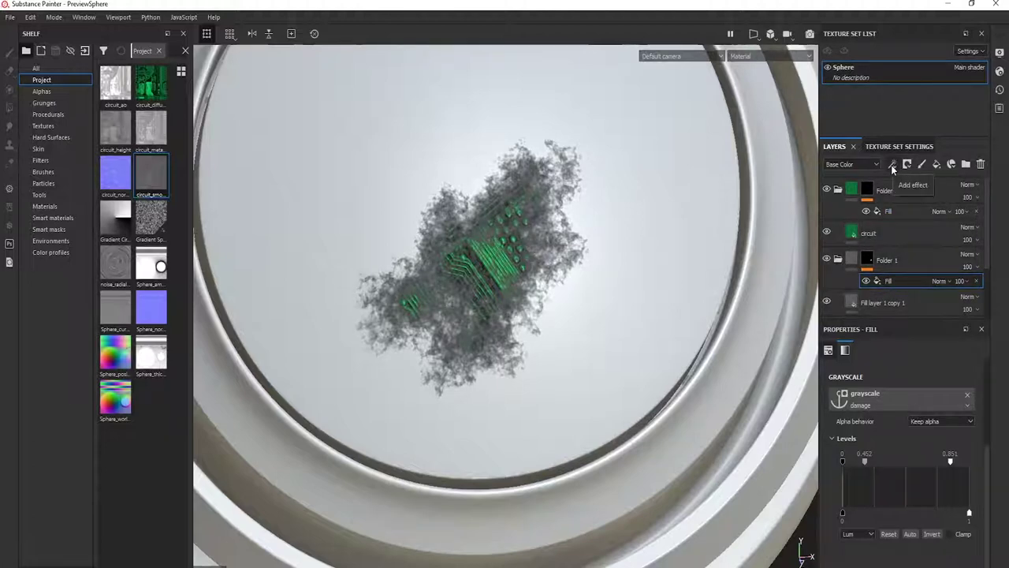
pyautogui.click(892, 211)
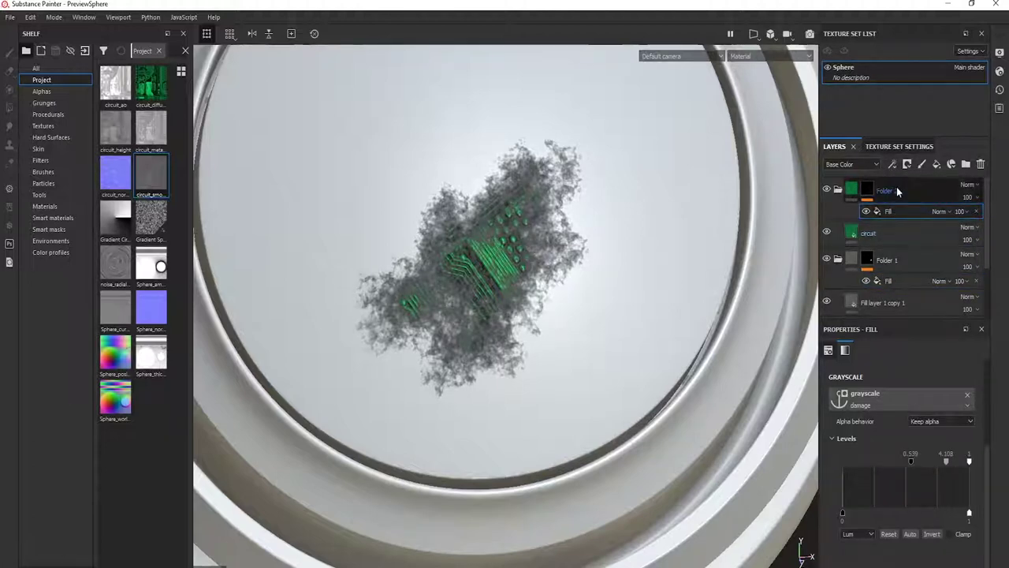
pyautogui.click(894, 163)
pyautogui.click(920, 249)
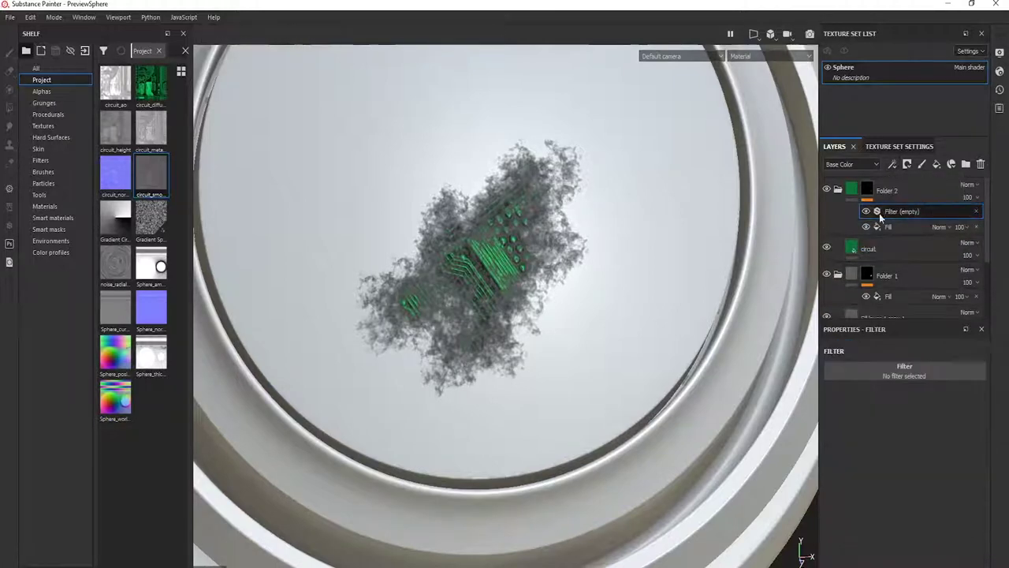
pyautogui.click(917, 375)
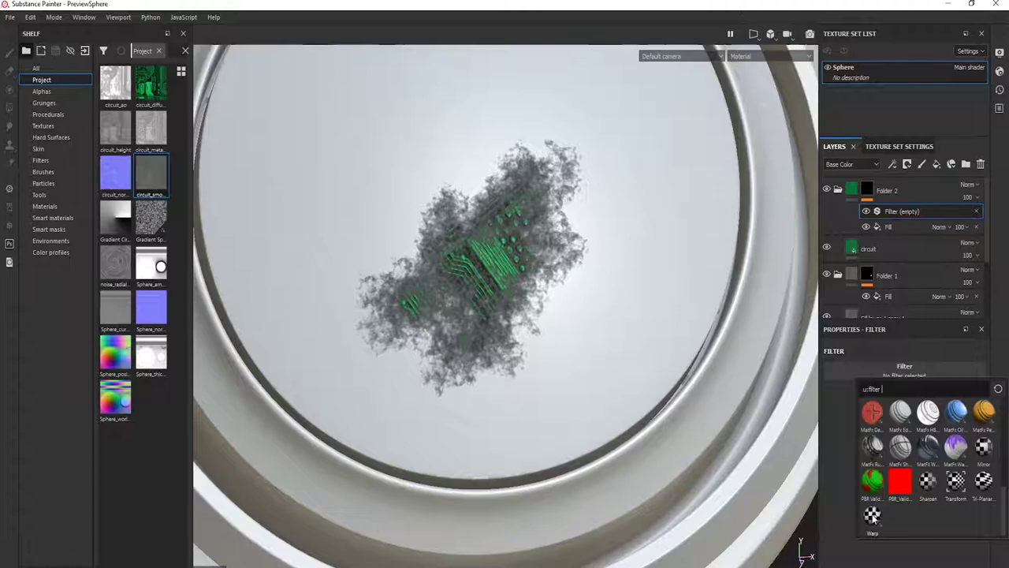
pyautogui.click(872, 515)
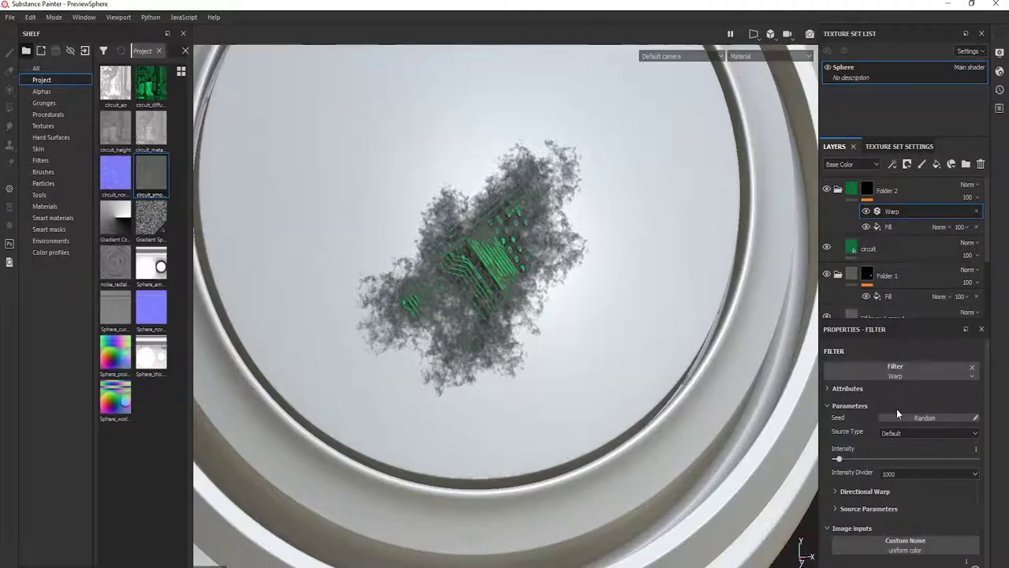
pyautogui.moveTo(840, 460); pyautogui.dragTo(912, 459)
# Add a Sharpen filter above the Warp on Folder 2's mask and set its sharpen intensity to 0.44
pyautogui.scroll(-4, 889, 275)
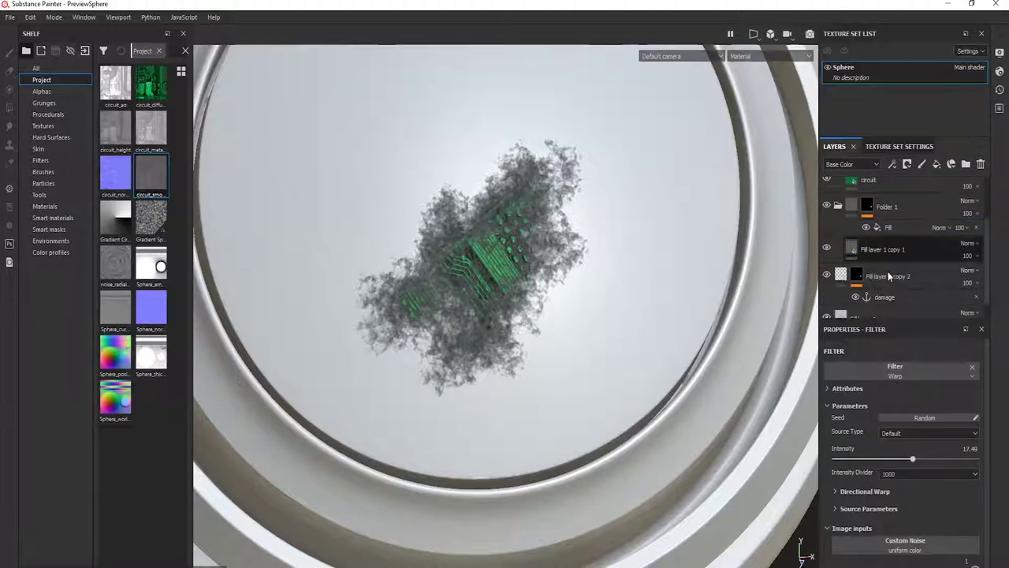
pyautogui.scroll(4, 890, 275)
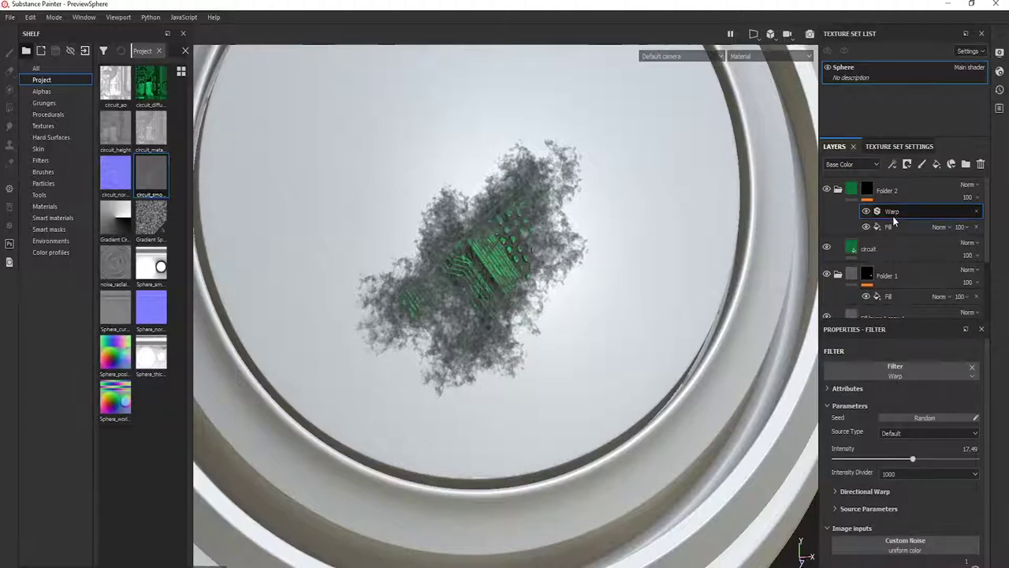
pyautogui.click(893, 164)
pyautogui.click(919, 248)
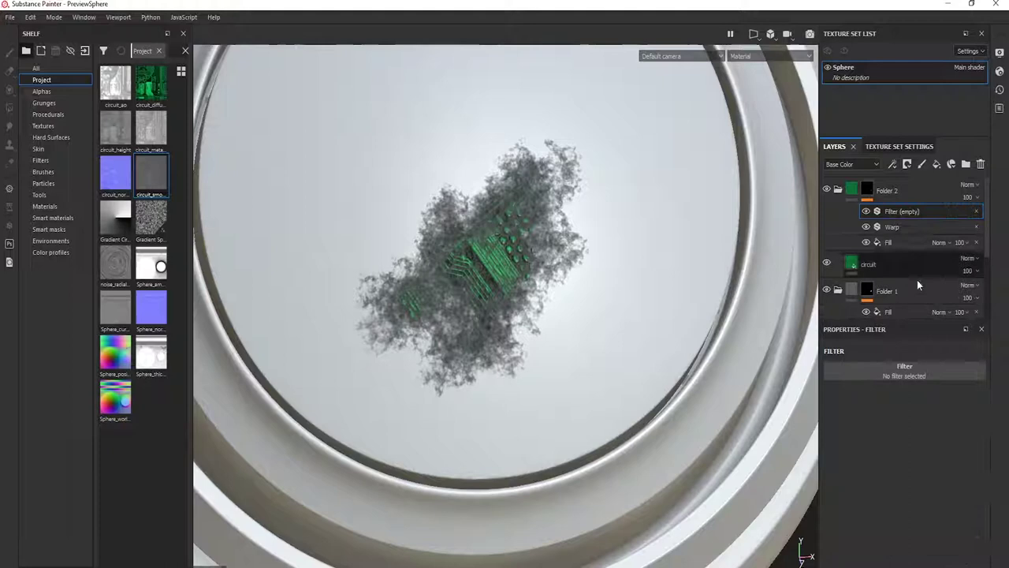
pyautogui.click(904, 366)
pyautogui.click(928, 473)
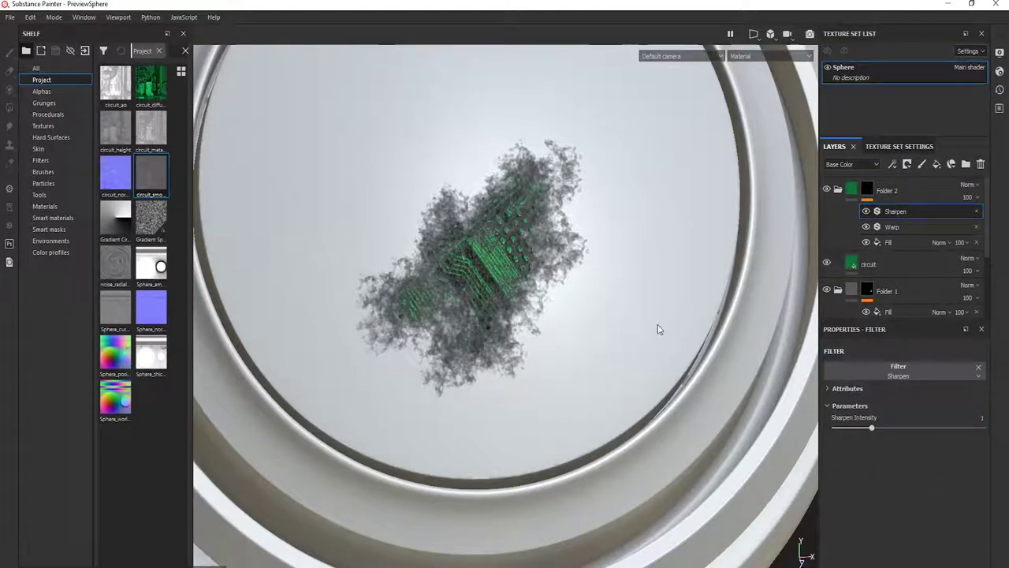
pyautogui.moveTo(835, 431); pyautogui.dragTo(849, 432)
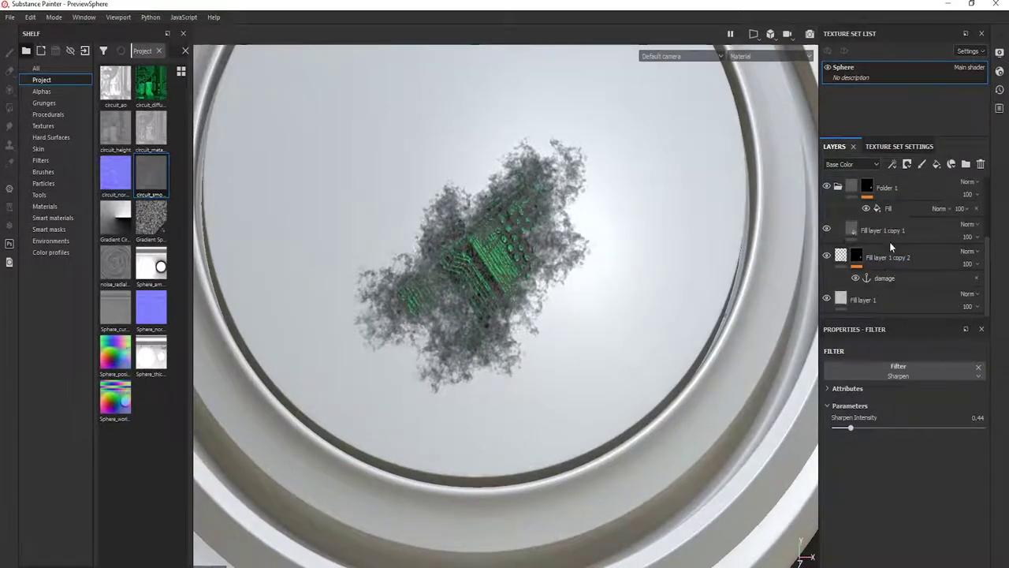
# Give Folder 1 a yellow color label in the layer stack
pyautogui.scroll(-1, 891, 221)
pyautogui.scroll(-1, 900, 243)
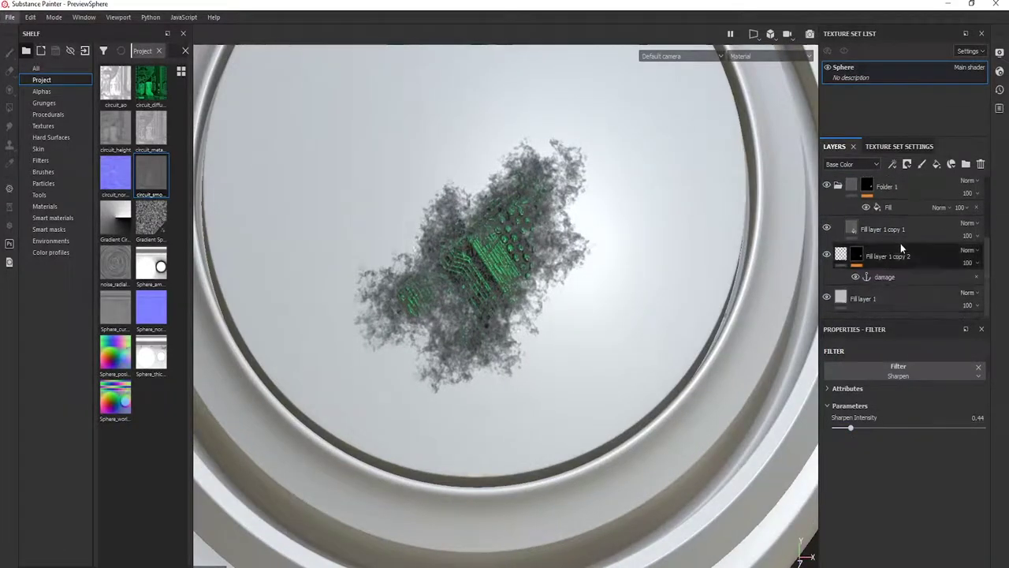
pyautogui.click(887, 240)
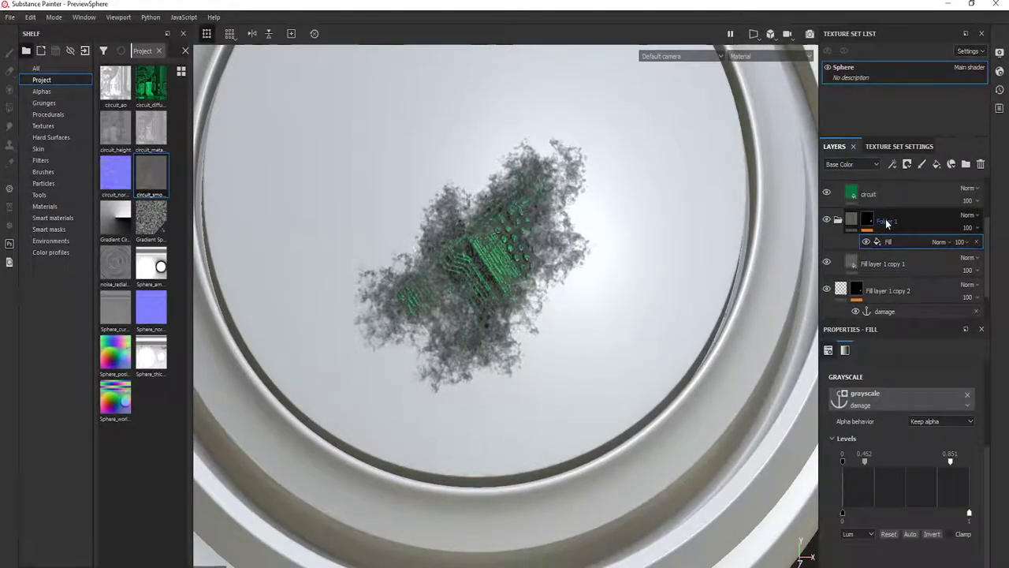
pyautogui.rightClick(885, 221)
pyautogui.click(909, 277)
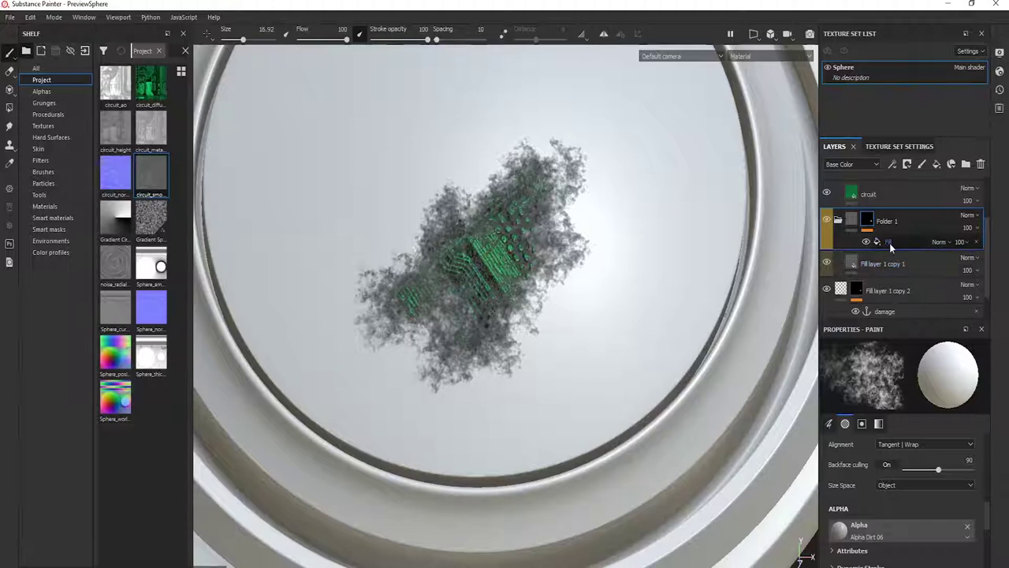
# Add a Sharpen filter above the fill on Folder 1's mask and set its sharpen intensity to 0.21
pyautogui.click(889, 241)
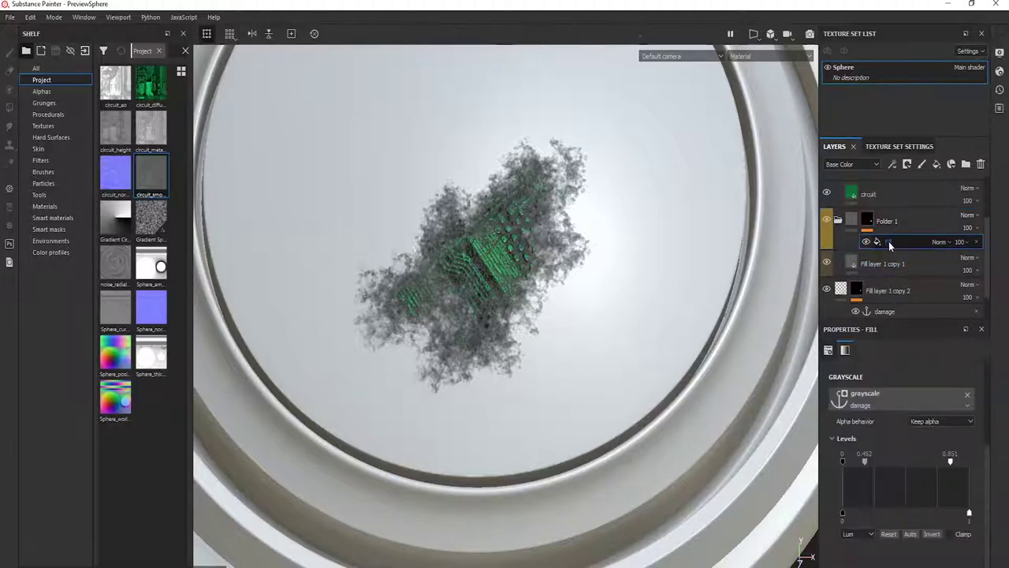
pyautogui.click(922, 164)
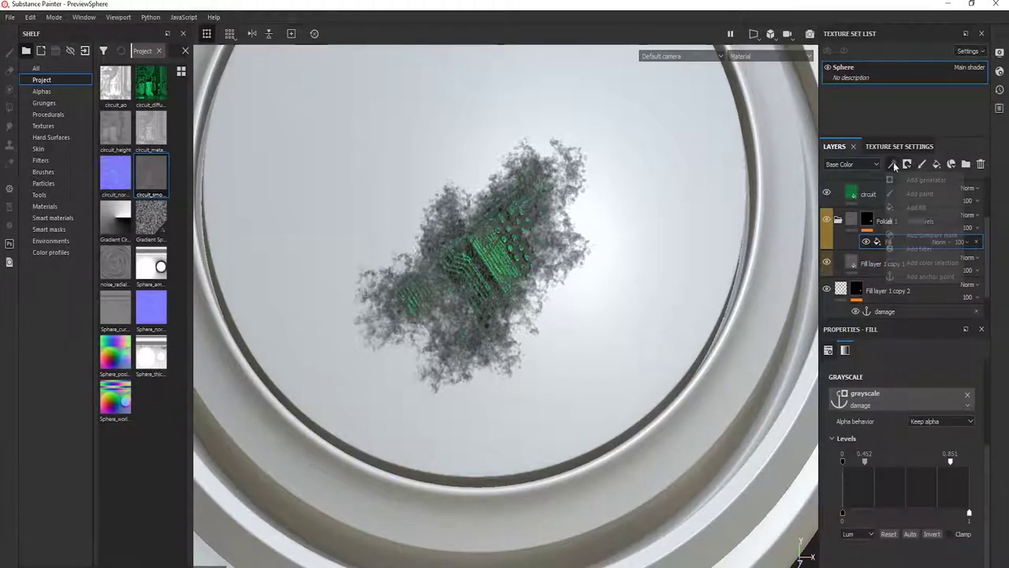
pyautogui.click(919, 247)
pyautogui.click(934, 365)
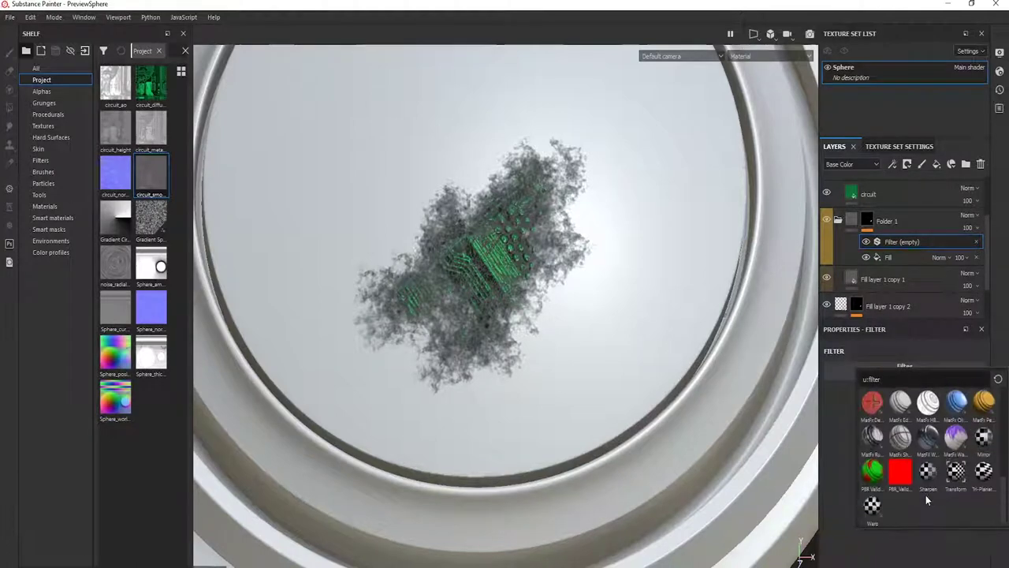
pyautogui.click(925, 472)
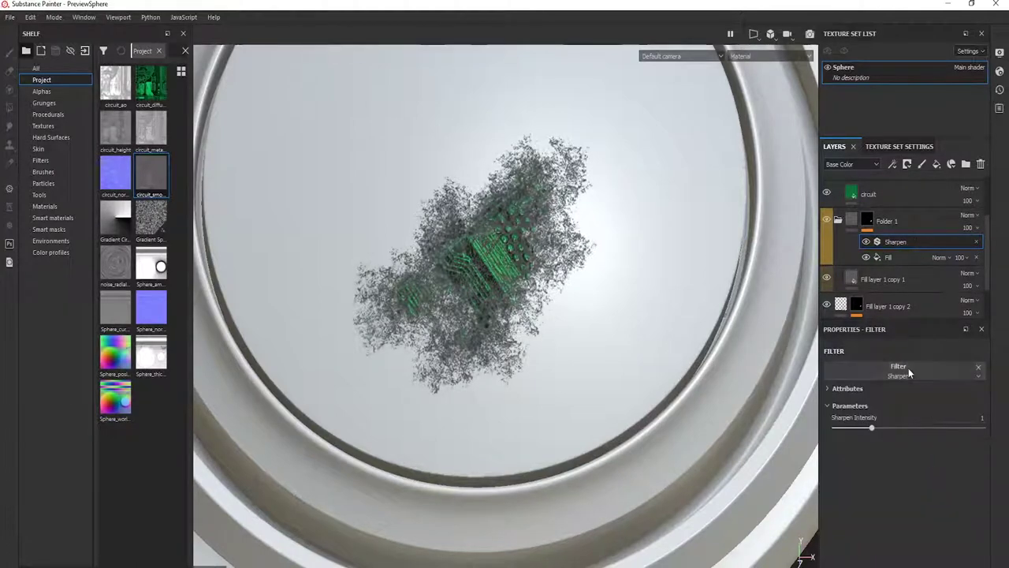
pyautogui.moveTo(848, 425); pyautogui.dragTo(840, 426)
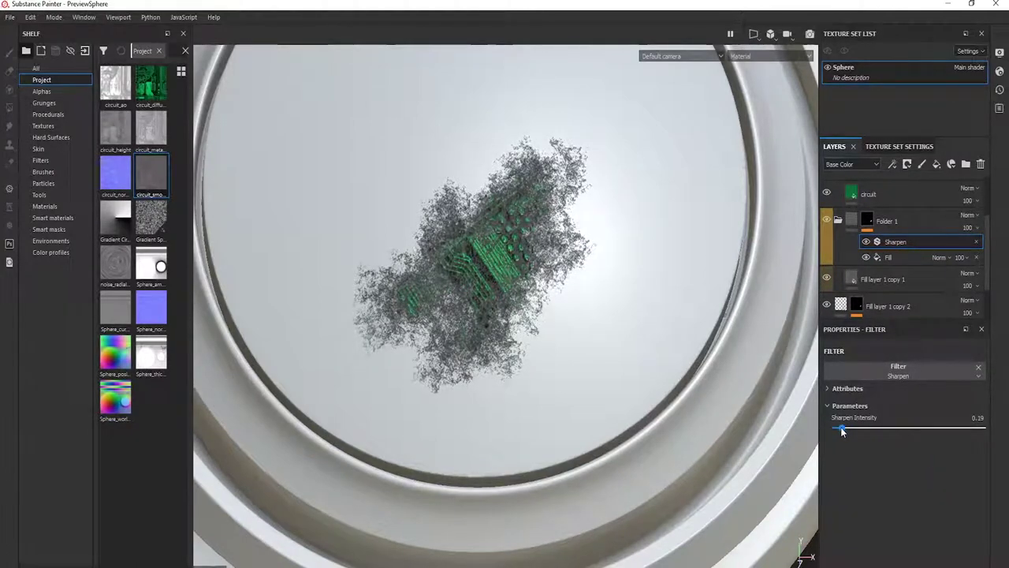
pyautogui.keyDown('alt'); pyautogui.moveTo(581, 236); pyautogui.dragTo(538, 266); pyautogui.keyUp('alt')
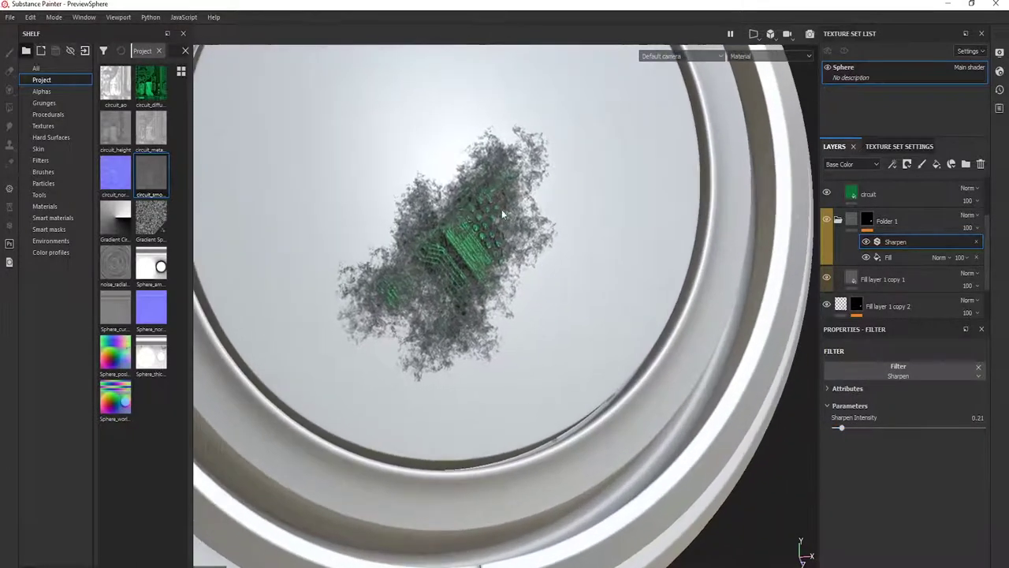
# Examine the references of the damage anchor point, the Folder 2 mask fill that uses it, and the mask of Fill layer 1 copy 2
pyautogui.scroll(-2, 913, 264)
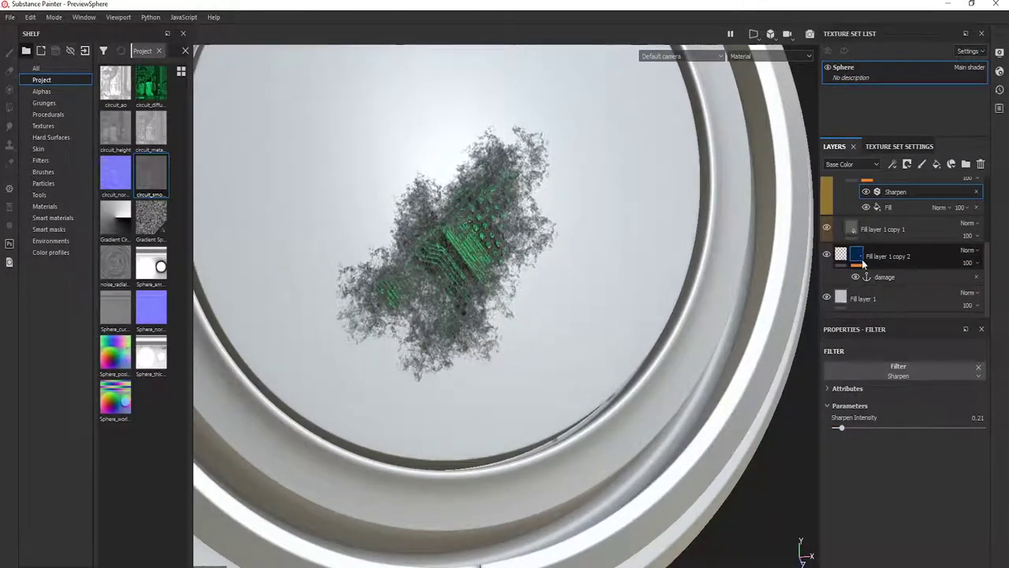
pyautogui.doubleClick(879, 277)
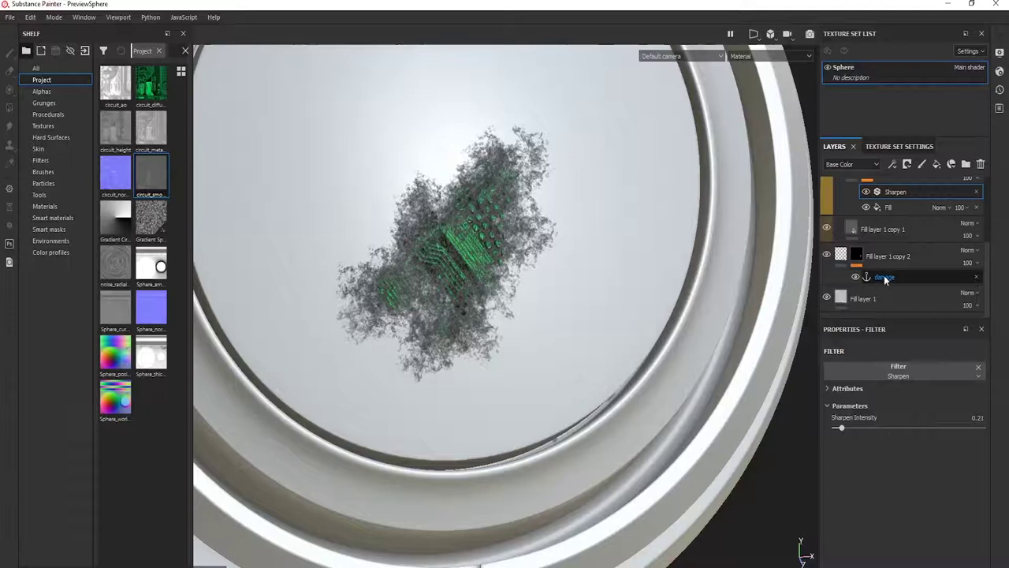
pyautogui.click(884, 279)
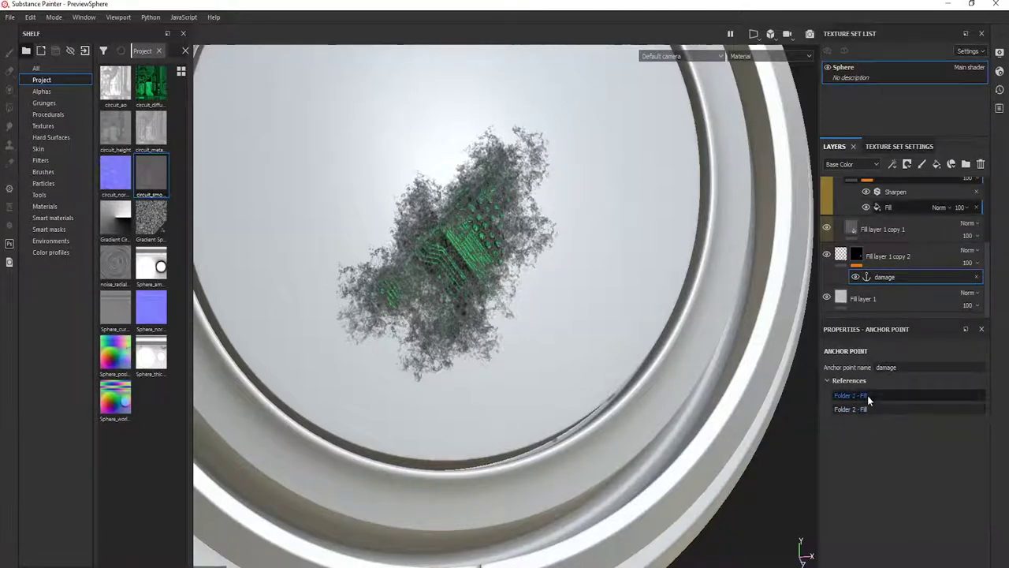
pyautogui.scroll(3, 880, 228)
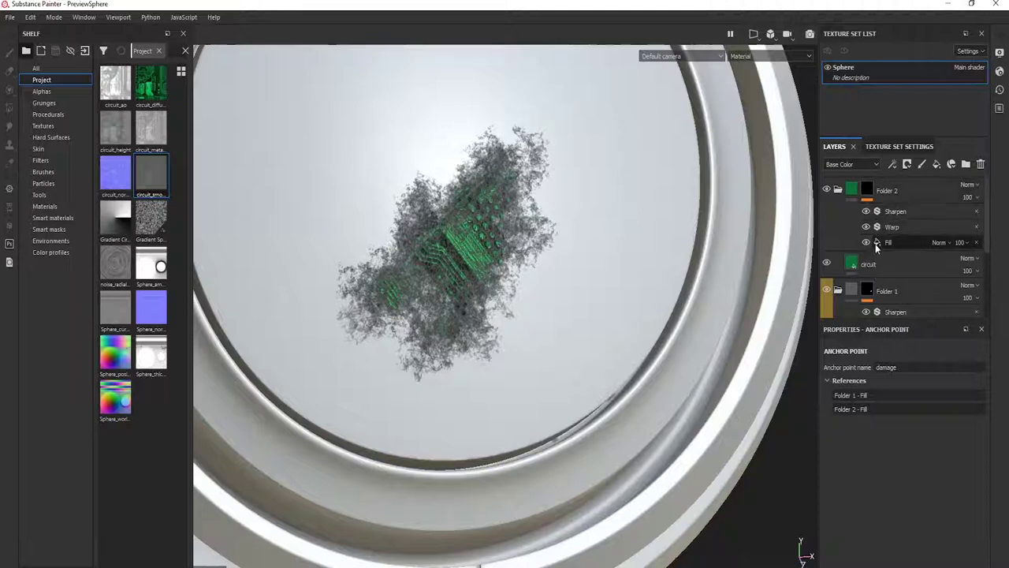
pyautogui.click(890, 241)
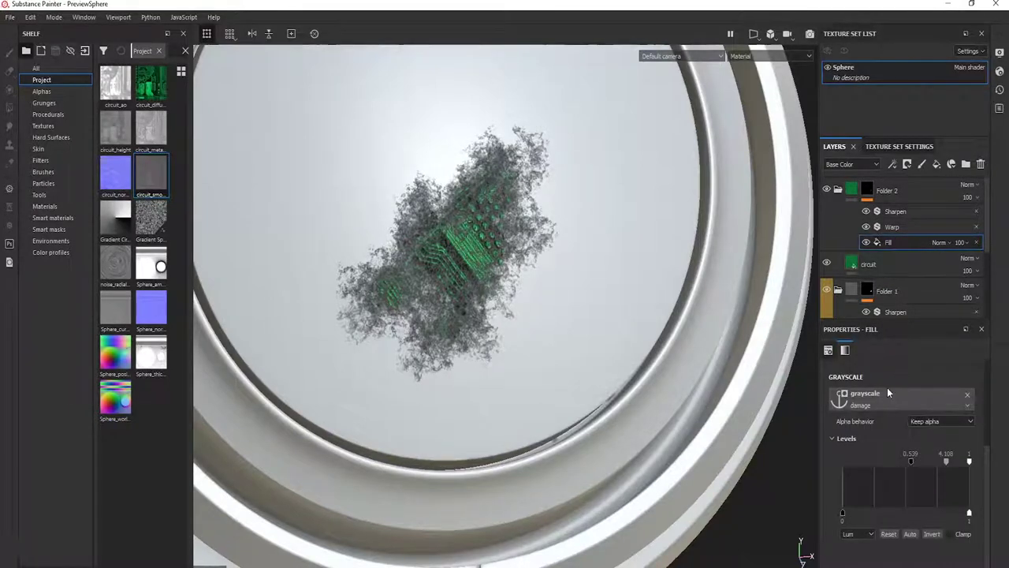
pyautogui.scroll(-3, 886, 276)
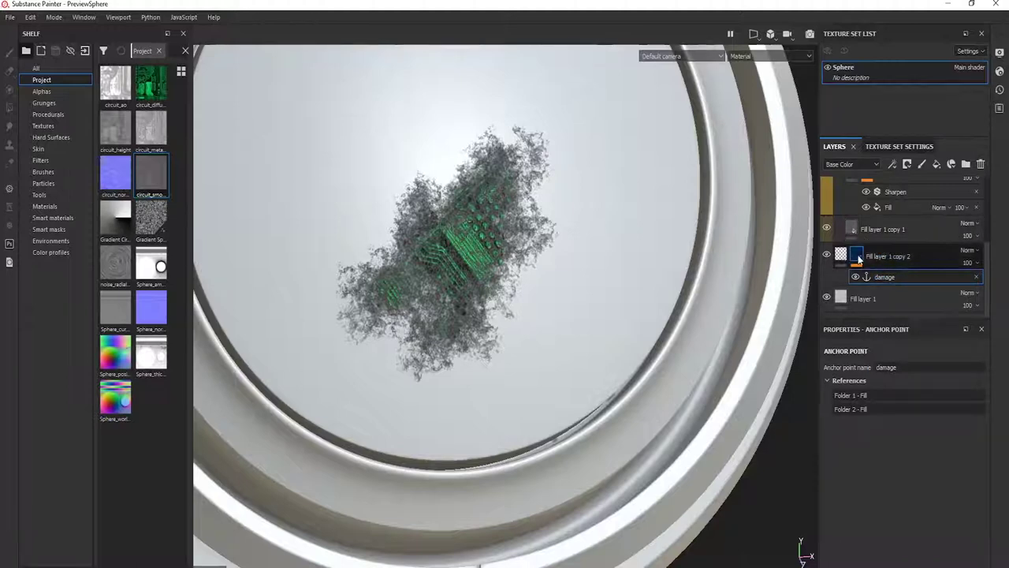
pyautogui.click(858, 253)
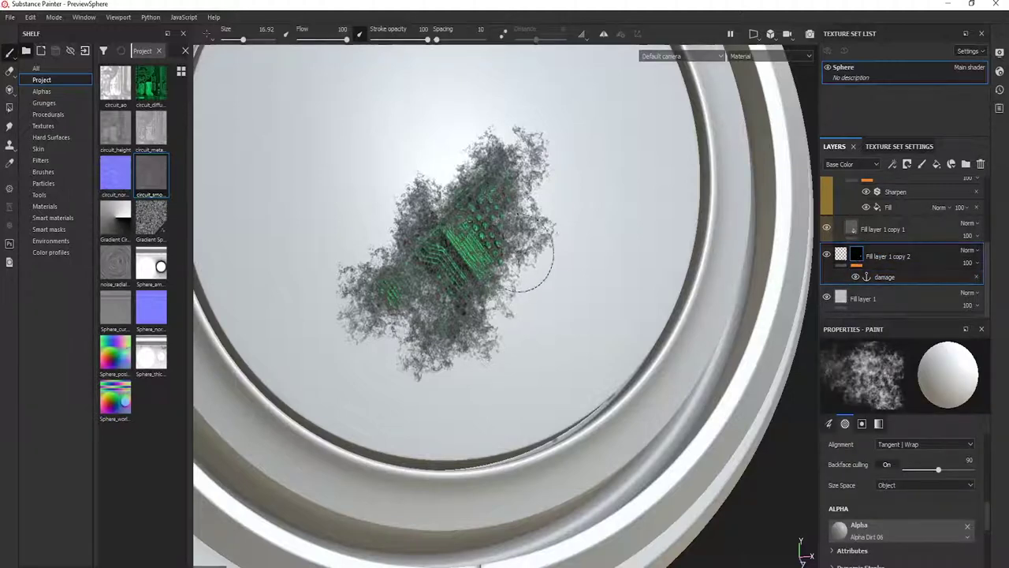
pyautogui.click(837, 259)
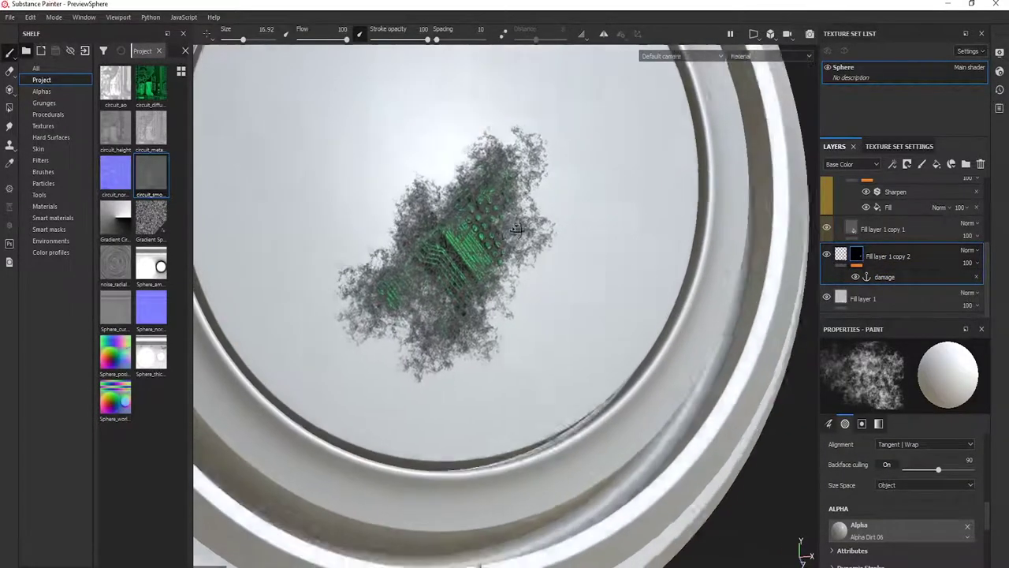
pyautogui.click(895, 276)
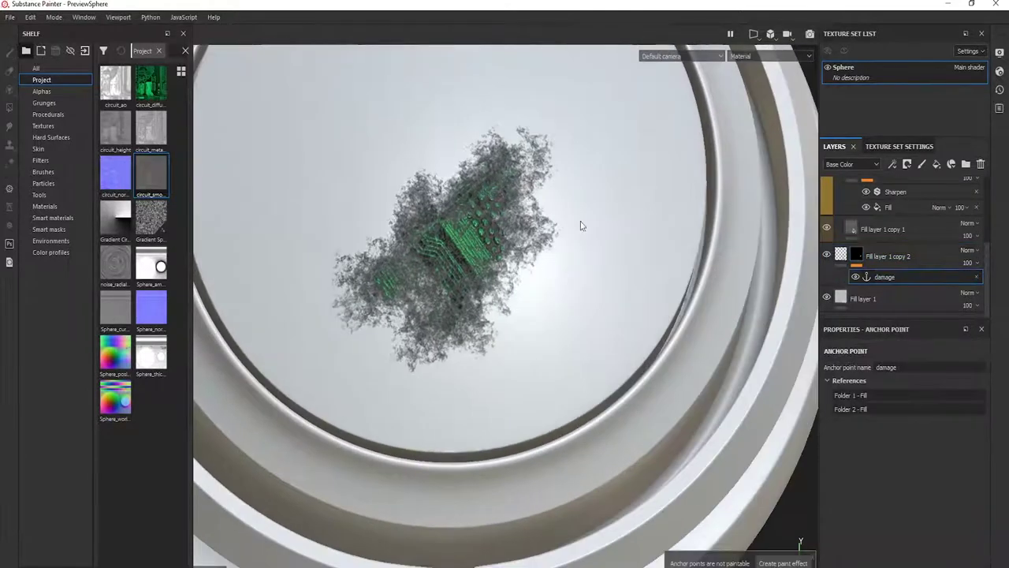
pyautogui.keyDown('alt'); pyautogui.moveTo(574, 242); pyautogui.dragTo(536, 239); pyautogui.keyUp('alt')
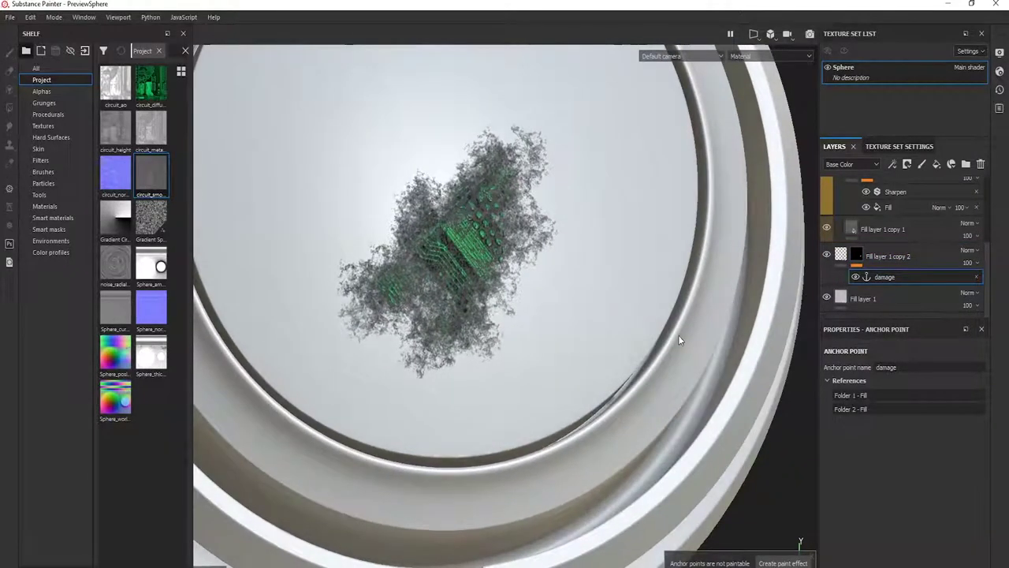
# Paint more damage strokes with the Alpha Dirt 06 brush on the mask of Fill layer 1 copy 2, above and around the existing patch
pyautogui.click(859, 257)
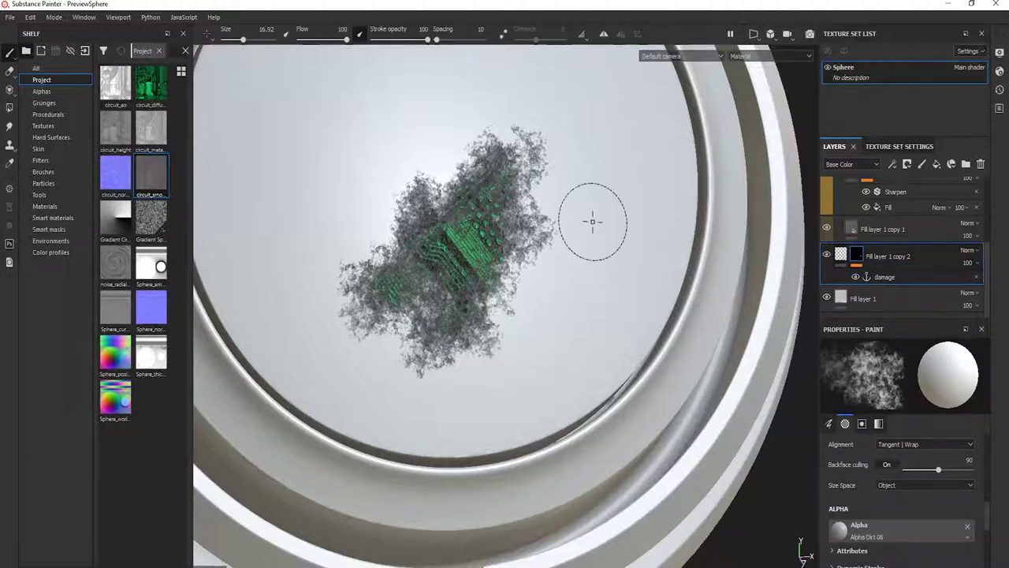
pyautogui.moveTo(592, 221)
pyautogui.keyDown('alt'); pyautogui.mouseDown()
pyautogui.moveTo(581, 288)
pyautogui.moveTo(464, 132)
pyautogui.moveTo(332, 264)
pyautogui.mouseUp(); pyautogui.keyUp('alt')
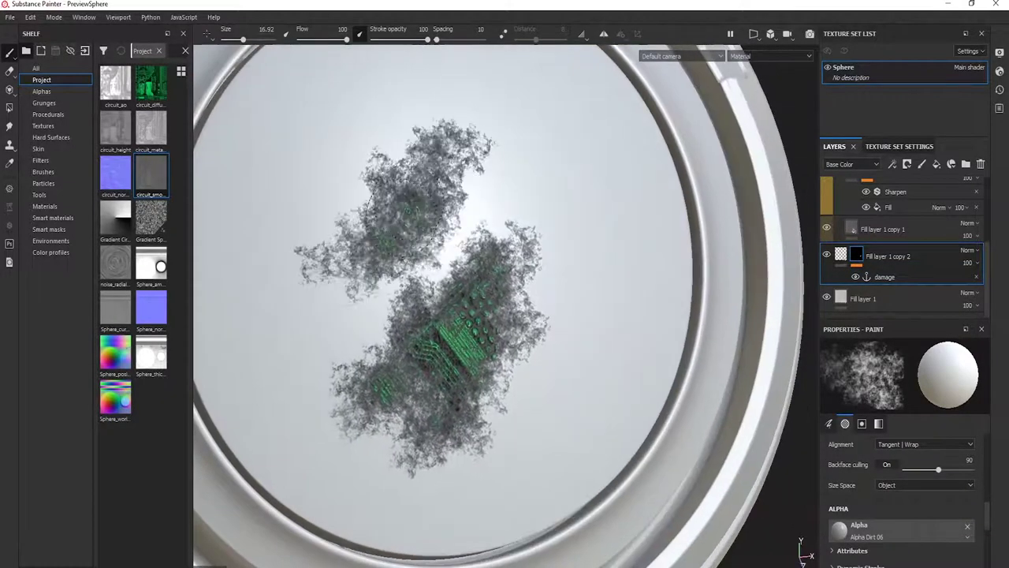
pyautogui.moveTo(507, 177)
pyautogui.keyDown('alt'); pyautogui.mouseDown()
pyautogui.moveTo(479, 200)
pyautogui.moveTo(496, 206)
pyautogui.moveTo(421, 241)
pyautogui.moveTo(470, 258)
pyautogui.moveTo(455, 303)
pyautogui.moveTo(524, 276)
pyautogui.moveTo(578, 287)
pyautogui.mouseUp(); pyautogui.keyUp('alt')
pyautogui.moveTo(596, 256)
pyautogui.keyDown('alt'); pyautogui.mouseDown()
pyautogui.moveTo(610, 239)
pyautogui.moveTo(579, 224)
pyautogui.moveTo(593, 253)
pyautogui.moveTo(473, 102)
pyautogui.moveTo(429, 165)
pyautogui.moveTo(370, 197)
pyautogui.moveTo(400, 179)
pyautogui.moveTo(414, 107)
pyautogui.mouseUp(); pyautogui.keyUp('alt')
pyautogui.keyDown('alt'); pyautogui.moveTo(619, 201); pyautogui.dragTo(579, 235); pyautogui.keyUp('alt')
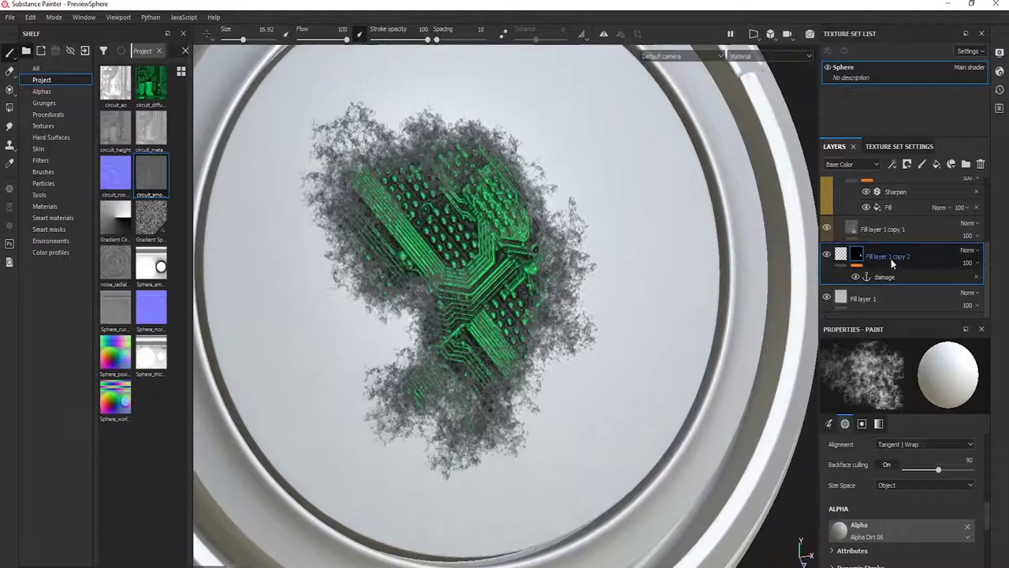
# Add the Coated Metal material from the shelf as a layer above Folder 2
pyautogui.scroll(3, 938, 238)
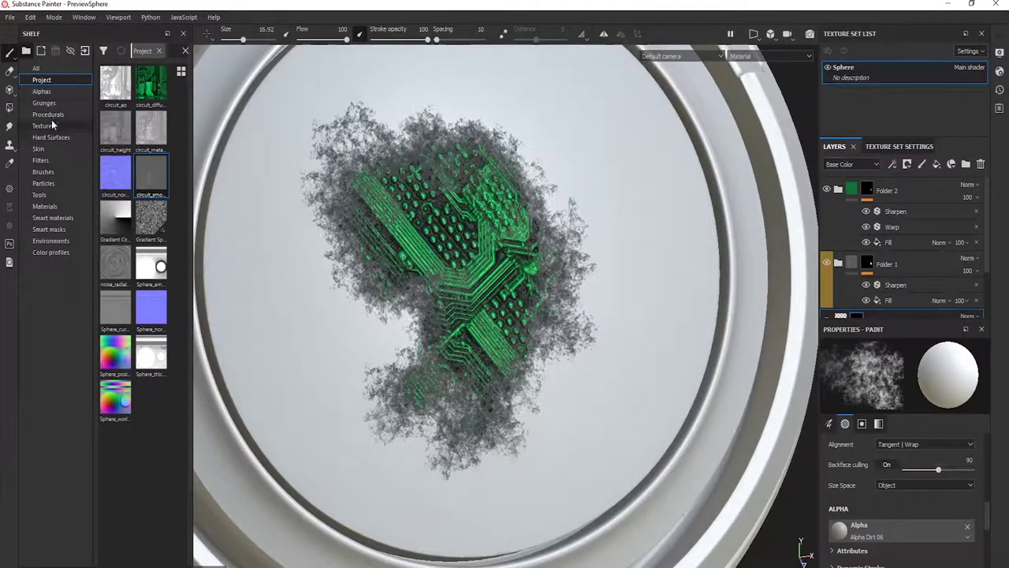
pyautogui.click(48, 180)
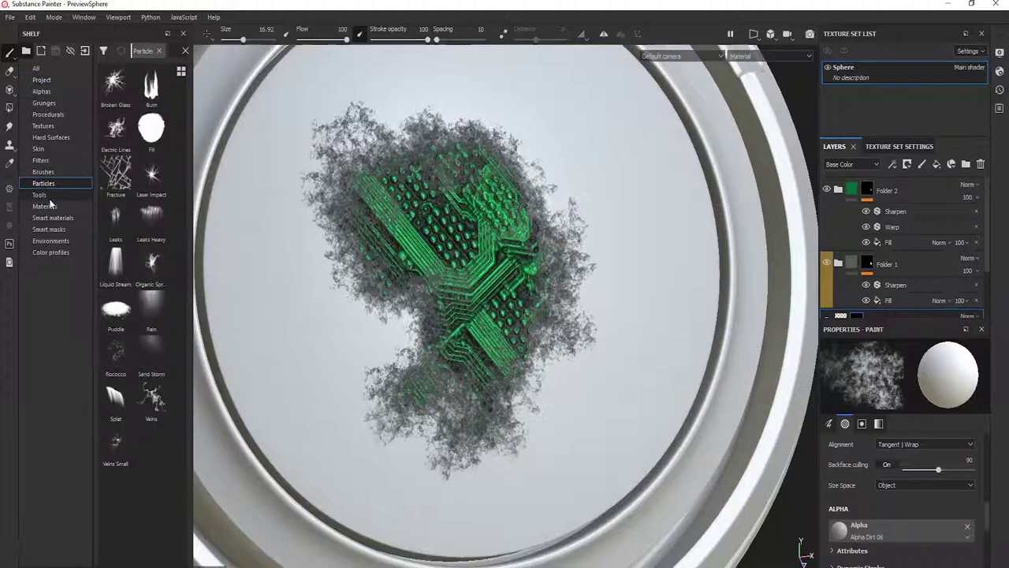
pyautogui.click(45, 205)
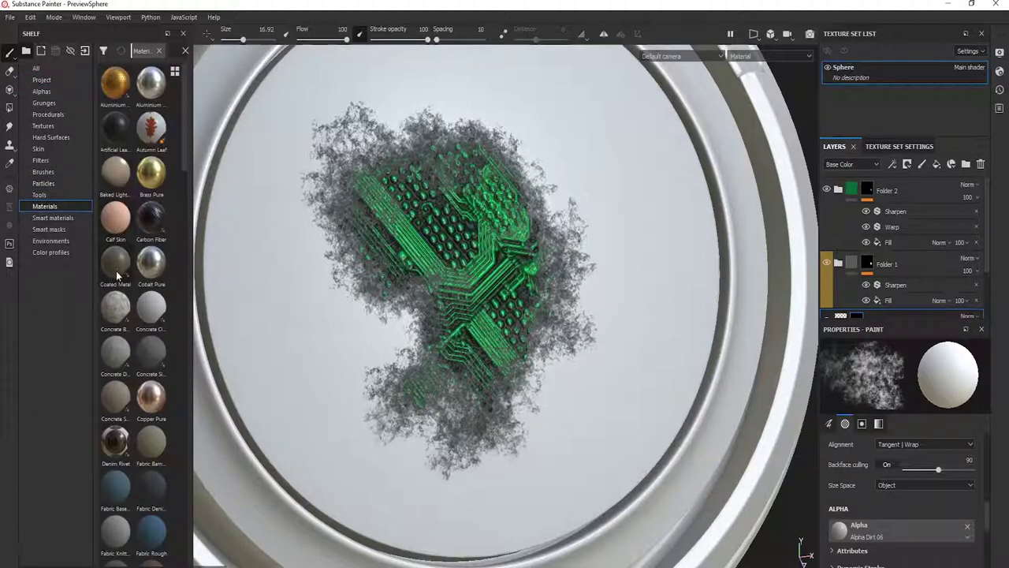
pyautogui.moveTo(128, 270); pyautogui.dragTo(873, 191)
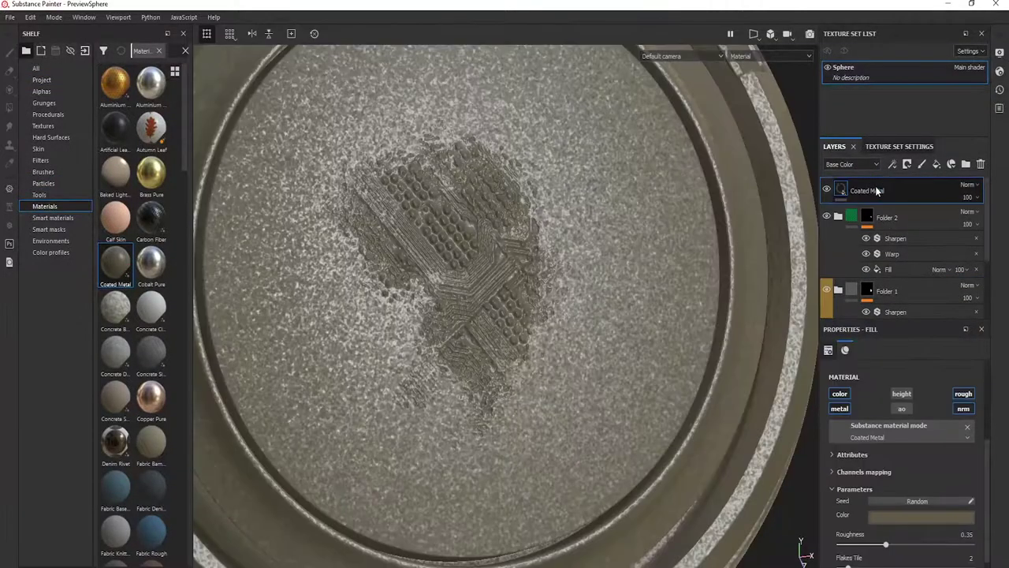
# Group the Coated Metal layer into a folder and add a black mask to that folder
pyautogui.rightClick(870, 190)
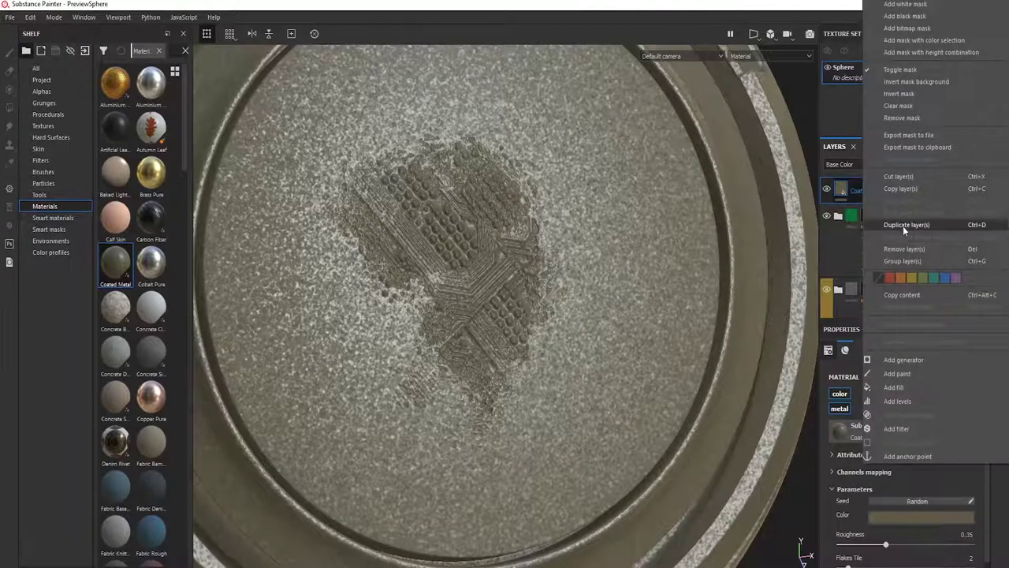
pyautogui.click(904, 261)
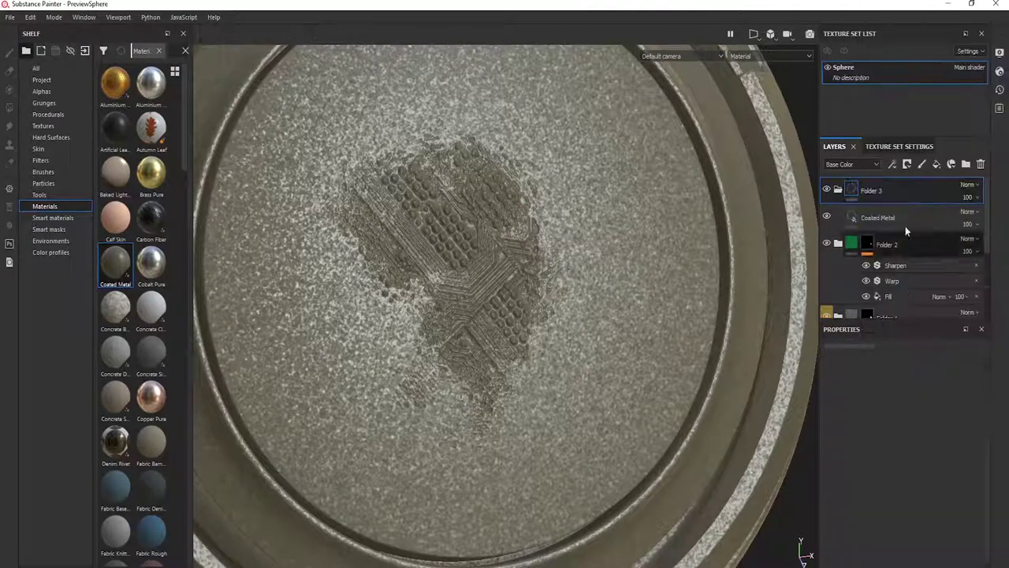
pyautogui.rightClick(873, 194)
pyautogui.click(936, 10)
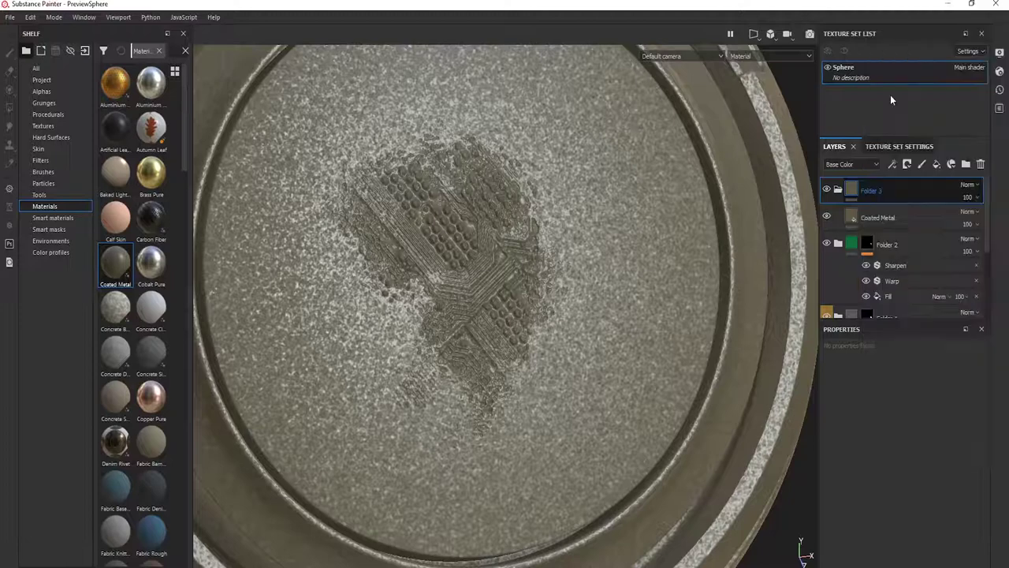
# Add a fill to Folder 3's mask and set its grayscale source to the damage anchor point
pyautogui.click(892, 165)
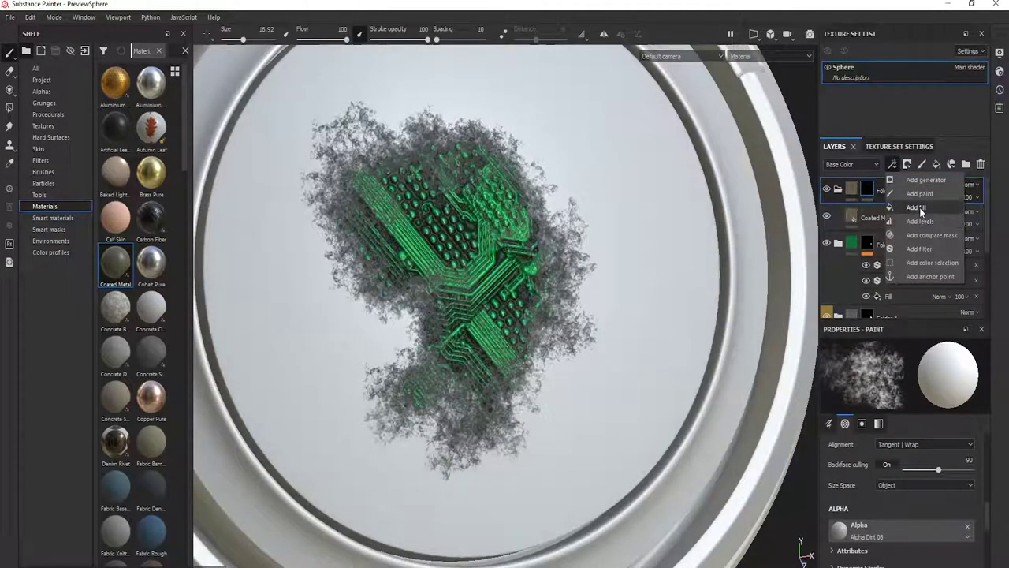
pyautogui.click(920, 218)
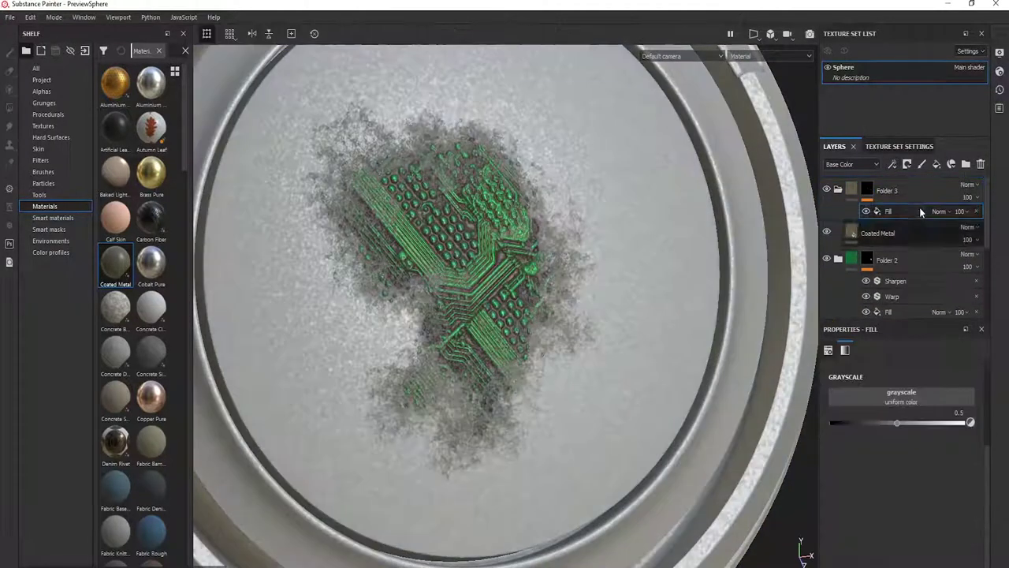
pyautogui.click(913, 393)
pyautogui.click(923, 405)
pyautogui.click(901, 423)
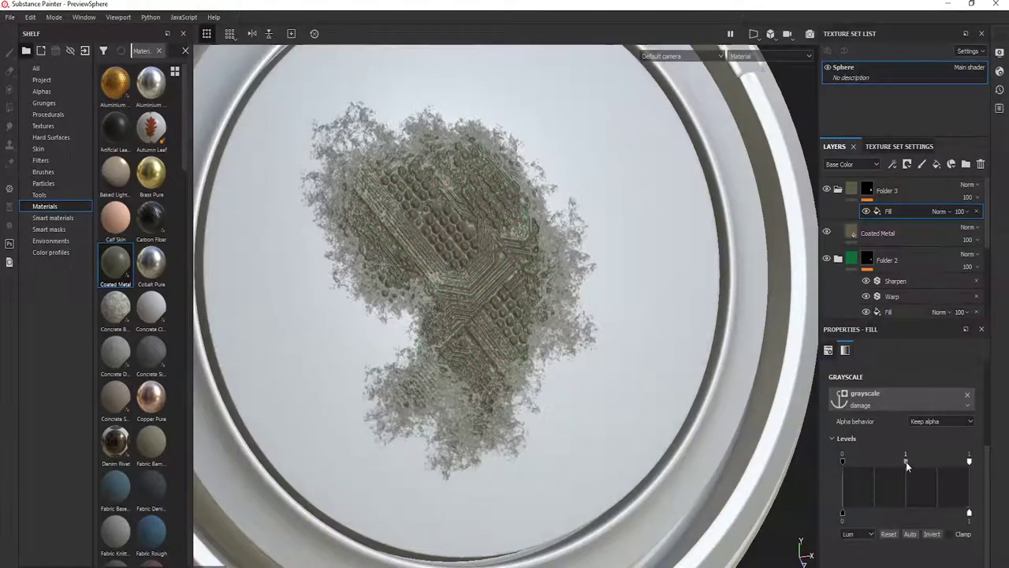
# In the Levels of Folder 3's mask fill, set the midtone to 9.651 and the input black point to 0.407
pyautogui.moveTo(892, 460); pyautogui.dragTo(921, 460)
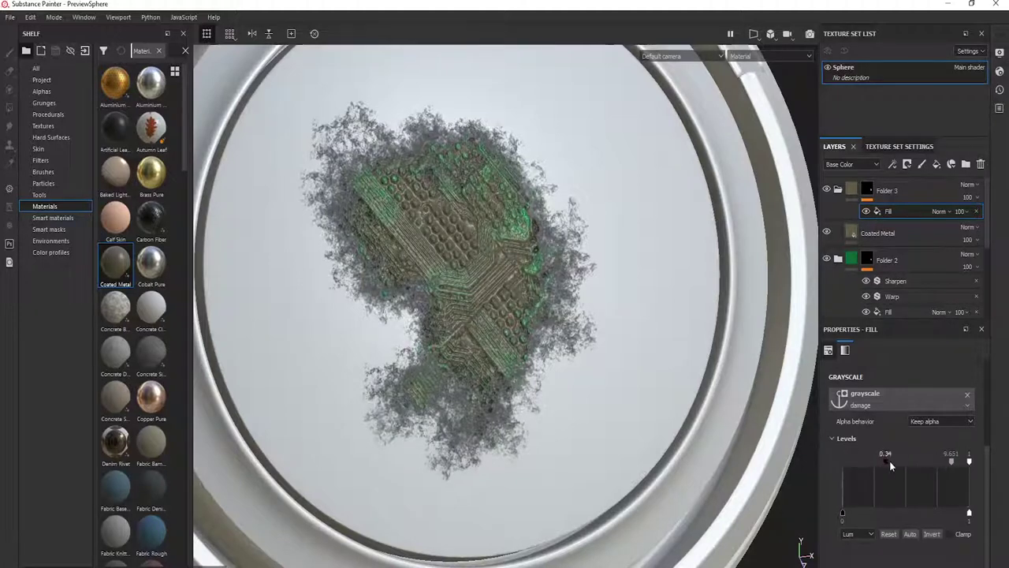
pyautogui.moveTo(889, 460); pyautogui.dragTo(894, 461)
pyautogui.scroll(3, 933, 431)
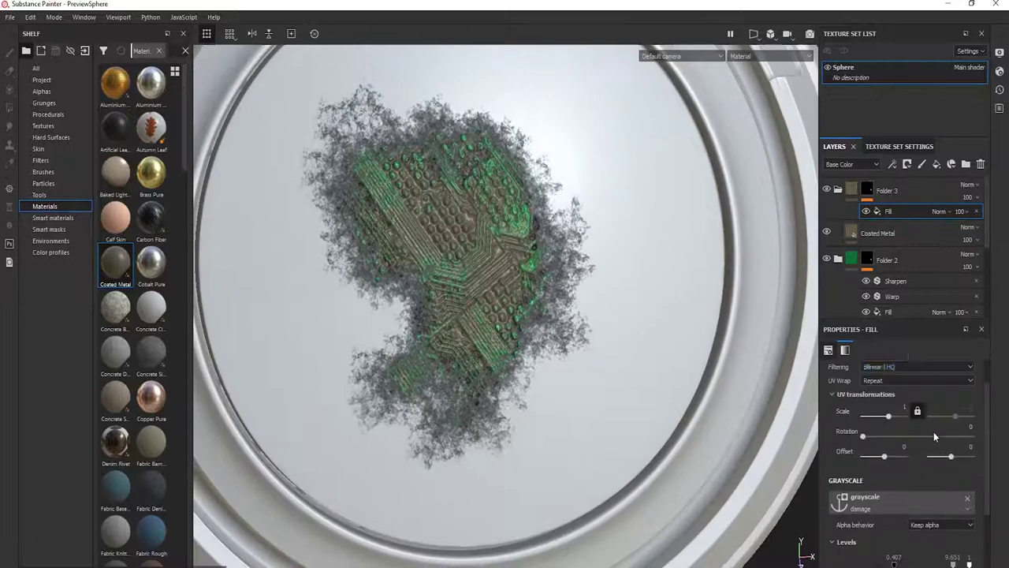
# Change the Coated Metal layer's color parameter to dark red
pyautogui.click(855, 197)
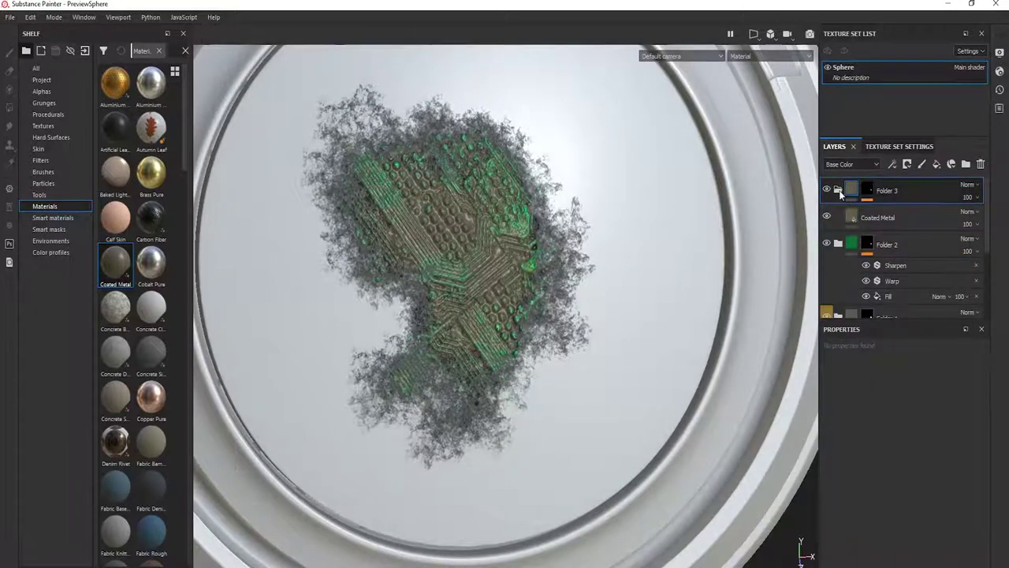
pyautogui.click(848, 212)
pyautogui.scroll(-5, 919, 516)
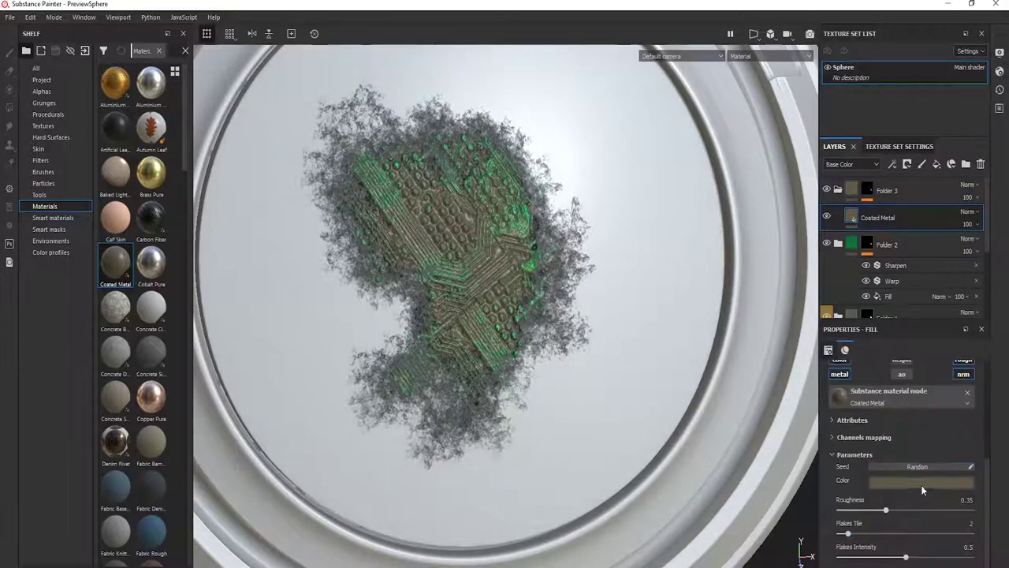
pyautogui.click(924, 487)
pyautogui.moveTo(902, 420); pyautogui.dragTo(958, 461)
pyautogui.keyDown('alt'); pyautogui.moveTo(571, 235); pyautogui.dragTo(592, 255); pyautogui.keyUp('alt')
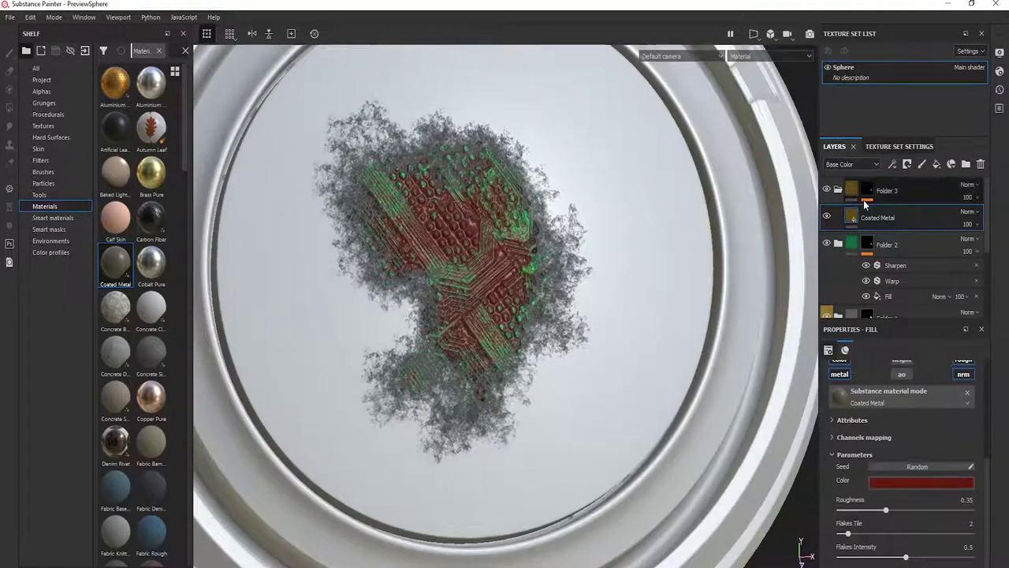
# Set the input black point to 0.581 in the Levels of Folder 3's mask fill and collapse the folder
pyautogui.click(866, 196)
pyautogui.click(900, 213)
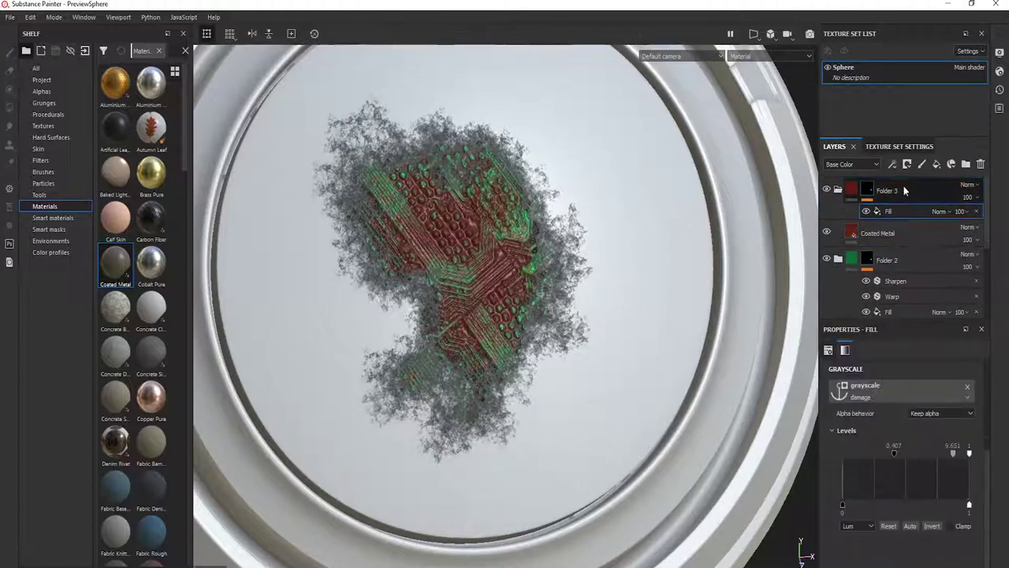
pyautogui.moveTo(895, 448)
pyautogui.mouseDown()
pyautogui.moveTo(909, 451)
pyautogui.moveTo(896, 462)
pyautogui.mouseUp()
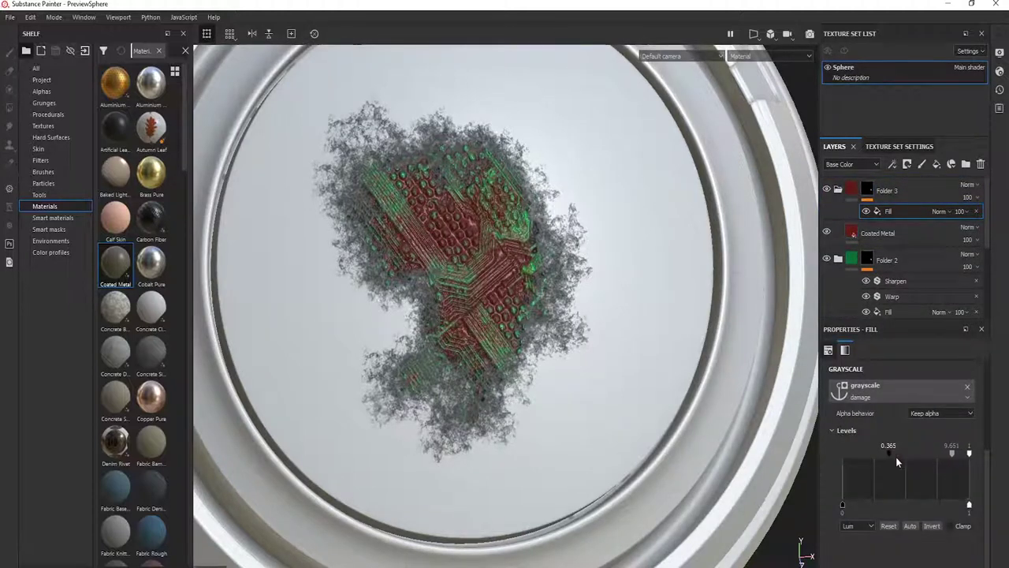
pyautogui.click(839, 190)
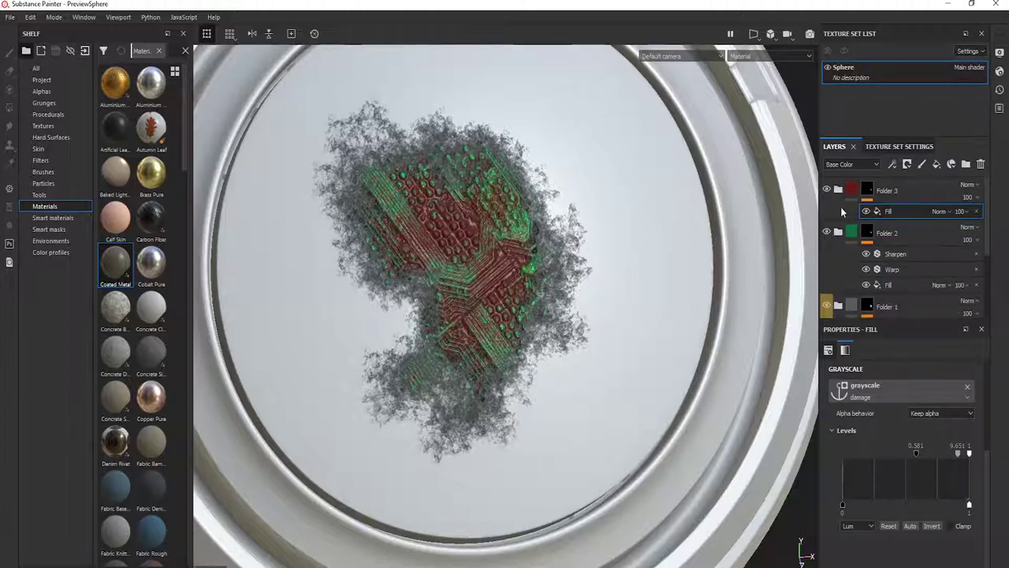
# Erase most of the painted damage from the mask of Fill layer 1 copy 2, using an enlarged brush
pyautogui.scroll(-2, 842, 238)
pyautogui.scroll(-1, 842, 238)
pyautogui.click(854, 254)
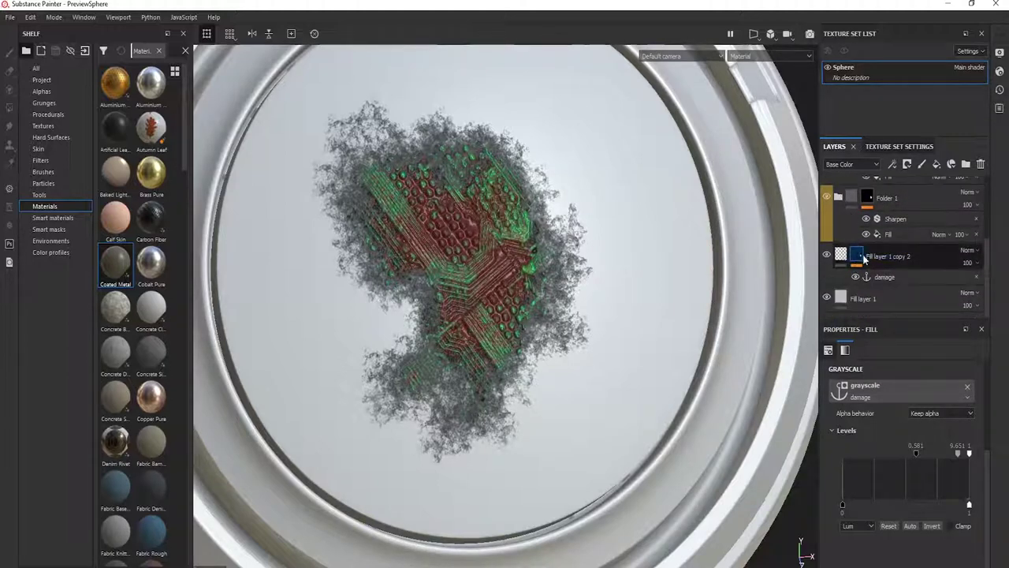
pyautogui.keyDown('alt'); pyautogui.moveTo(570, 246); pyautogui.dragTo(561, 234); pyautogui.keyUp('alt')
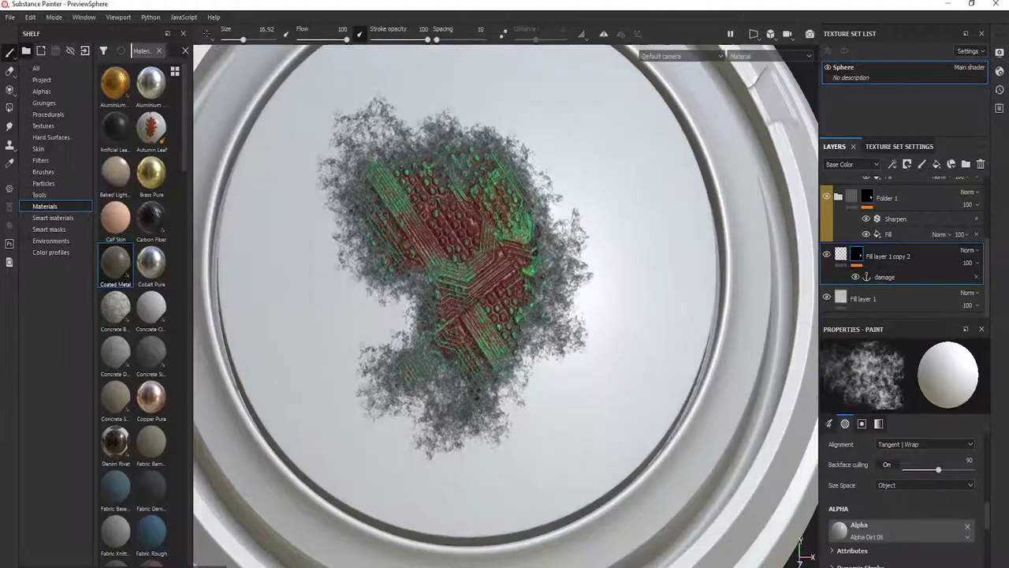
pyautogui.scroll(-2, 551, 231)
pyautogui.press('x')
pyautogui.moveTo(435, 212)
pyautogui.mouseDown()
pyautogui.moveTo(476, 272)
pyautogui.moveTo(472, 311)
pyautogui.moveTo(440, 291)
pyautogui.moveTo(426, 175)
pyautogui.moveTo(476, 180)
pyautogui.mouseUp()
pyautogui.keyDown('ctrl'); pyautogui.moveTo(479, 182); pyautogui.dragTo(543, 182, button='right'); pyautogui.keyUp('ctrl')
pyautogui.moveTo(441, 241)
pyautogui.mouseDown()
pyautogui.moveTo(533, 276)
pyautogui.moveTo(409, 348)
pyautogui.moveTo(556, 306)
pyautogui.moveTo(482, 367)
pyautogui.moveTo(386, 187)
pyautogui.moveTo(453, 222)
pyautogui.mouseUp()
# Paint a new, wider damage patch across the disc in the same mask with the brush size at 32.18
pyautogui.keyDown('ctrl'); pyautogui.moveTo(453, 223); pyautogui.dragTo(466, 226, button='right'); pyautogui.keyUp('ctrl')
pyautogui.press('x')
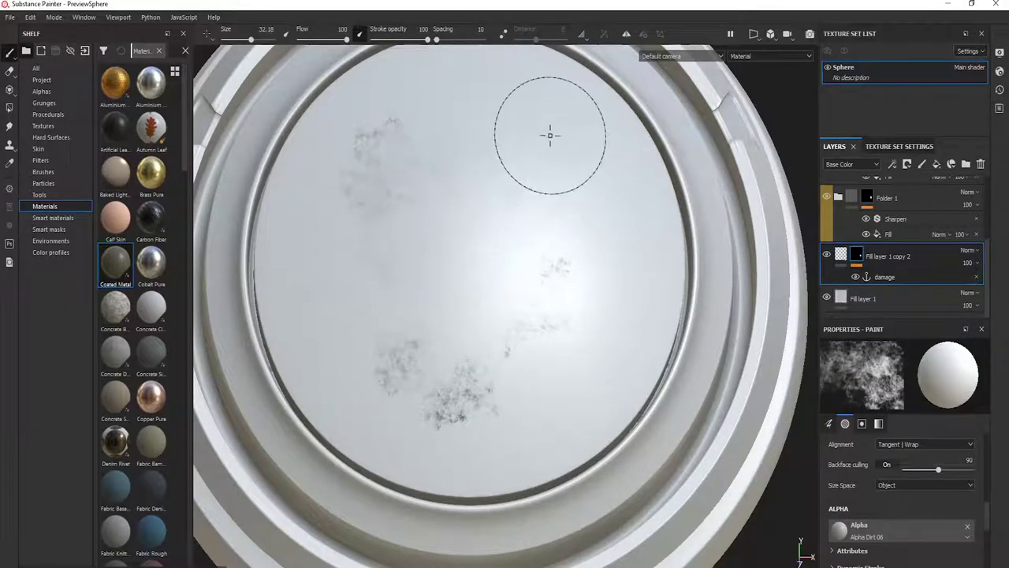
pyautogui.moveTo(554, 162)
pyautogui.mouseDown()
pyautogui.moveTo(581, 189)
pyautogui.moveTo(450, 293)
pyautogui.moveTo(331, 268)
pyautogui.moveTo(608, 338)
pyautogui.moveTo(440, 245)
pyautogui.moveTo(453, 339)
pyautogui.moveTo(398, 174)
pyautogui.moveTo(473, 126)
pyautogui.moveTo(426, 185)
pyautogui.moveTo(476, 165)
pyautogui.mouseUp()
# Set the brush flow to 35 and stroke opacity to 41, and partially erase the centre of the damage patch
pyautogui.moveTo(346, 39); pyautogui.dragTo(315, 40)
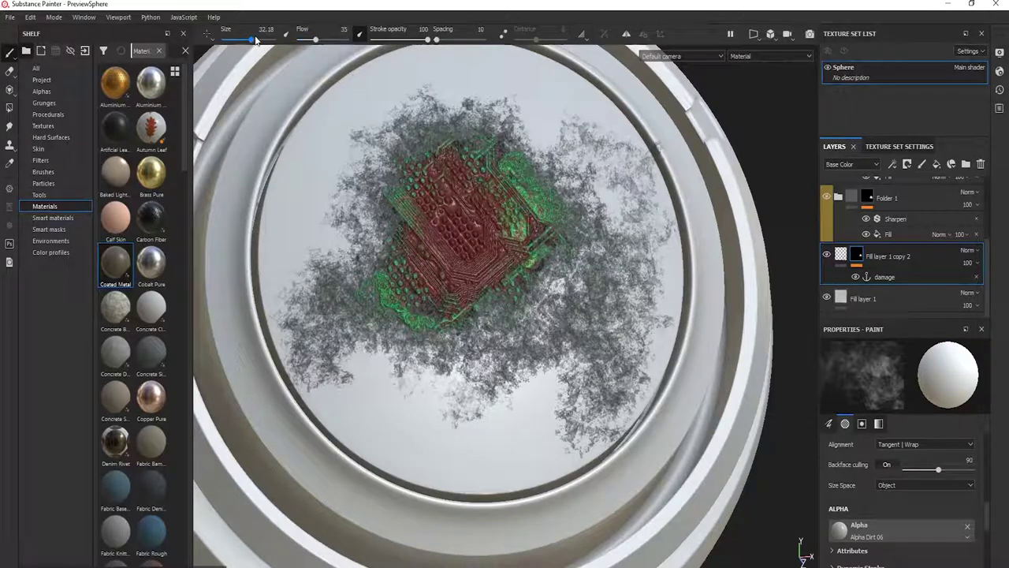
pyautogui.click(404, 40)
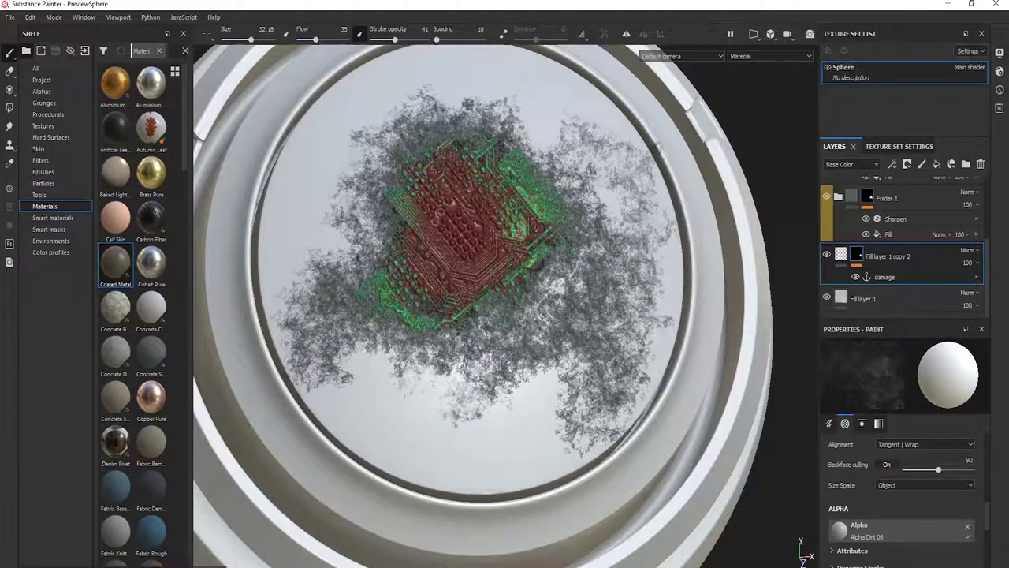
pyautogui.keyDown('alt'); pyautogui.moveTo(467, 331); pyautogui.dragTo(456, 335); pyautogui.keyUp('alt')
pyautogui.press('x')
pyautogui.moveTo(508, 197)
pyautogui.mouseDown()
pyautogui.moveTo(431, 323)
pyautogui.moveTo(469, 220)
pyautogui.moveTo(532, 195)
pyautogui.mouseUp()
pyautogui.keyDown('alt'); pyautogui.moveTo(513, 237); pyautogui.dragTo(540, 235); pyautogui.keyUp('alt')
pyautogui.moveTo(470, 225)
pyautogui.keyDown('alt'); pyautogui.mouseDown()
pyautogui.moveTo(457, 206)
pyautogui.moveTo(511, 234)
pyautogui.moveTo(496, 260)
pyautogui.mouseUp(); pyautogui.keyUp('alt')
pyautogui.press('x')
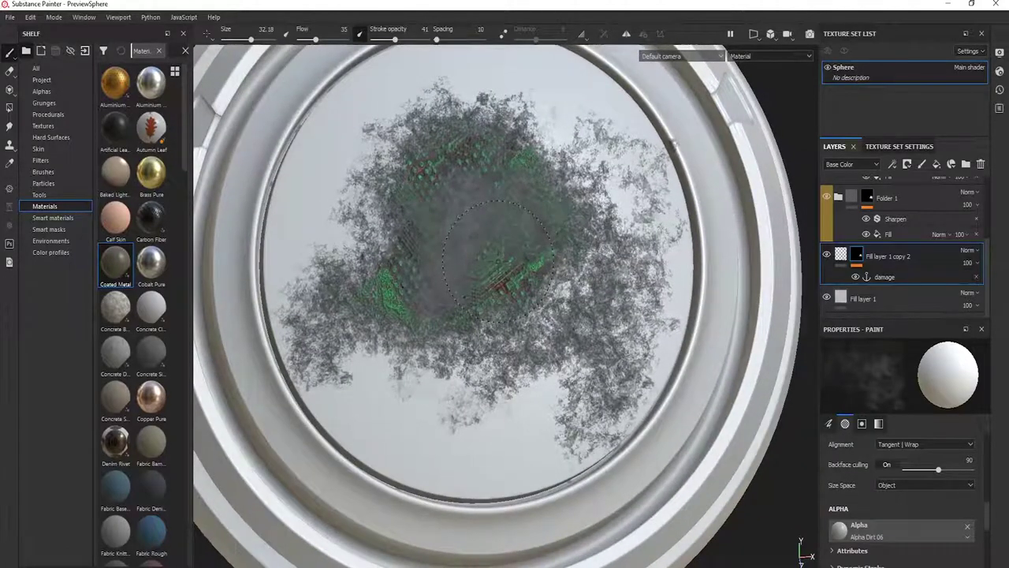